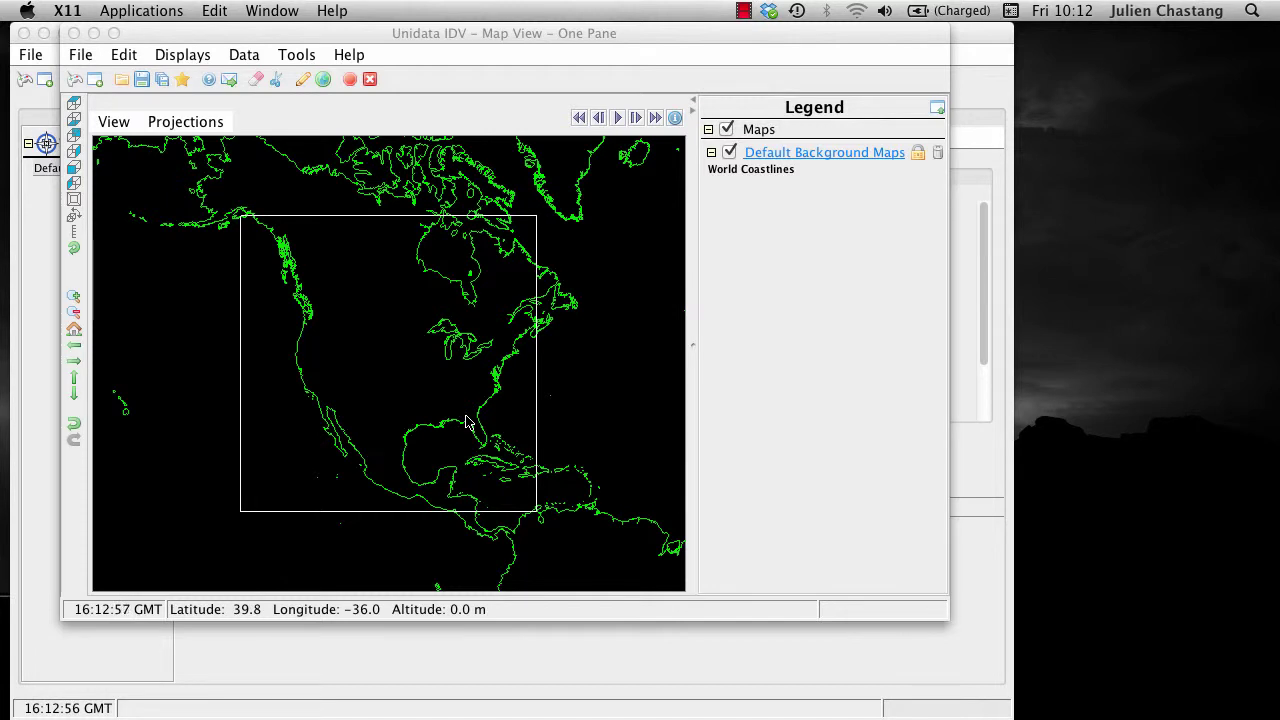
Step: Open a new one-pane Globe View window and add the Blue Marble background image to the globe
{"action": "left_click", "coordinate": [80, 55]}
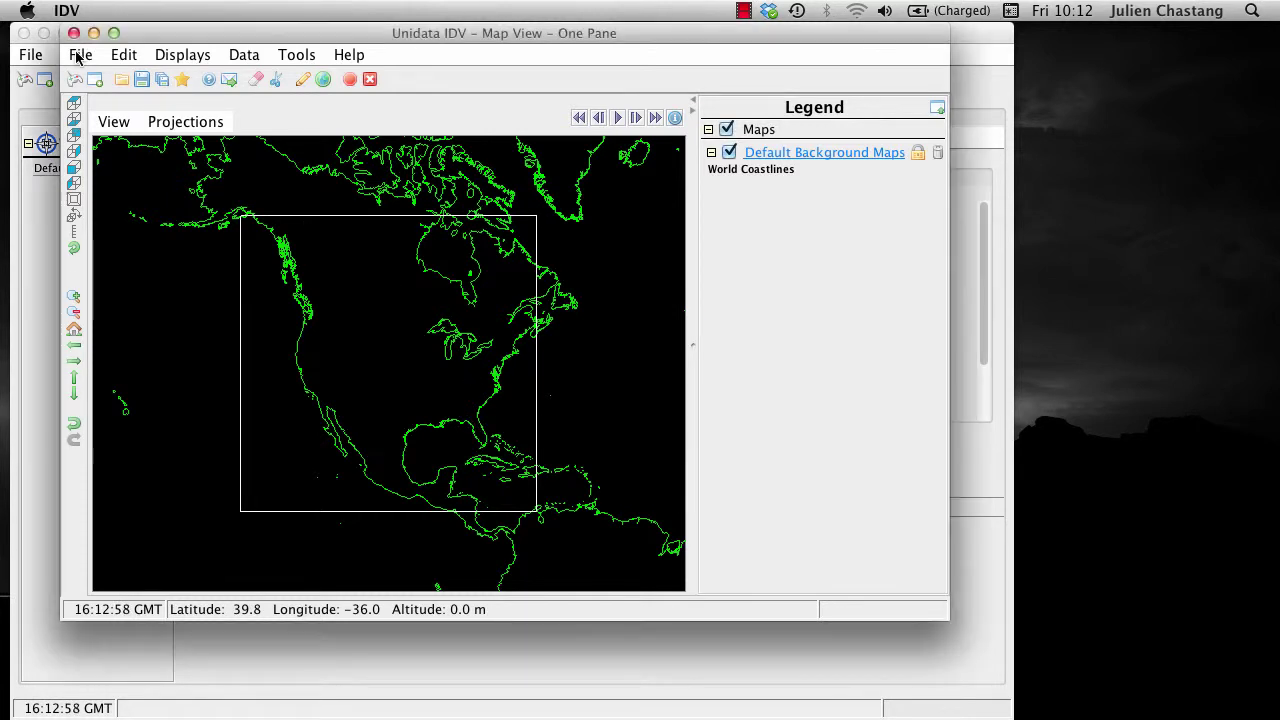
{"action": "mouse_move", "coordinate": [78, 80]}
{"action": "mouse_move", "coordinate": [316, 80]}
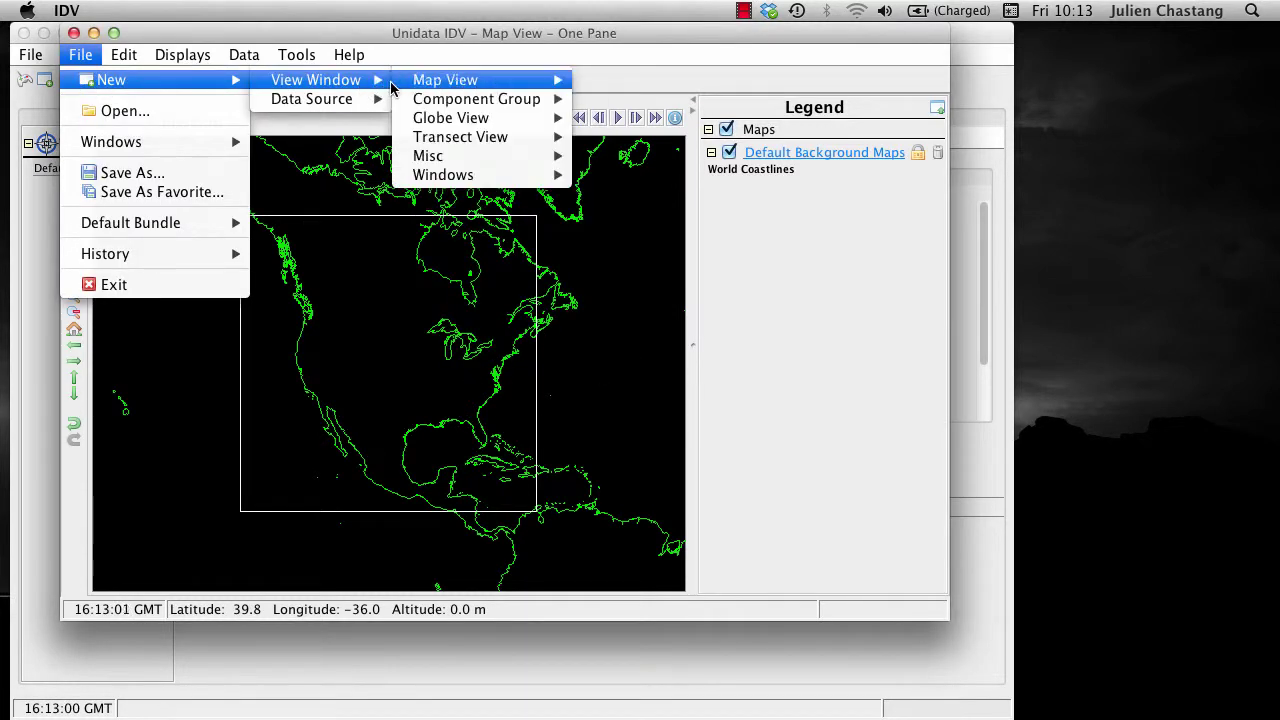
{"action": "mouse_move", "coordinate": [450, 118]}
{"action": "left_click", "coordinate": [648, 118]}
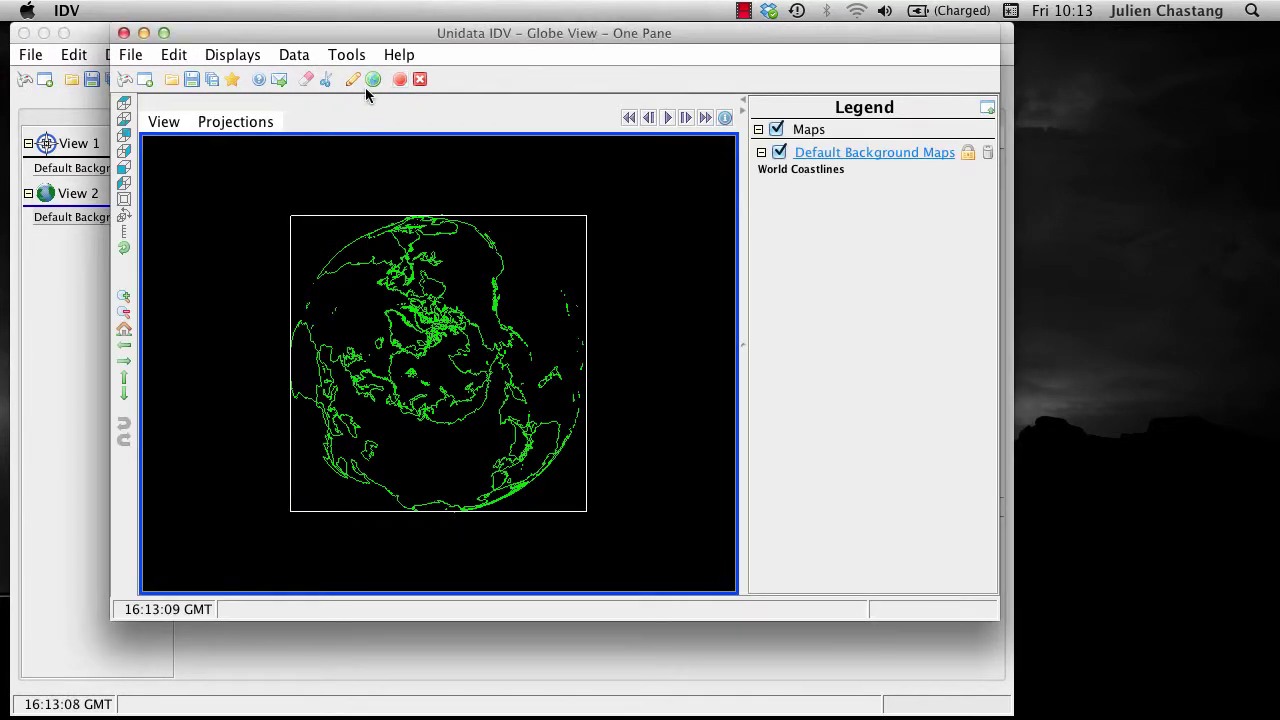
{"action": "left_click", "coordinate": [372, 81]}
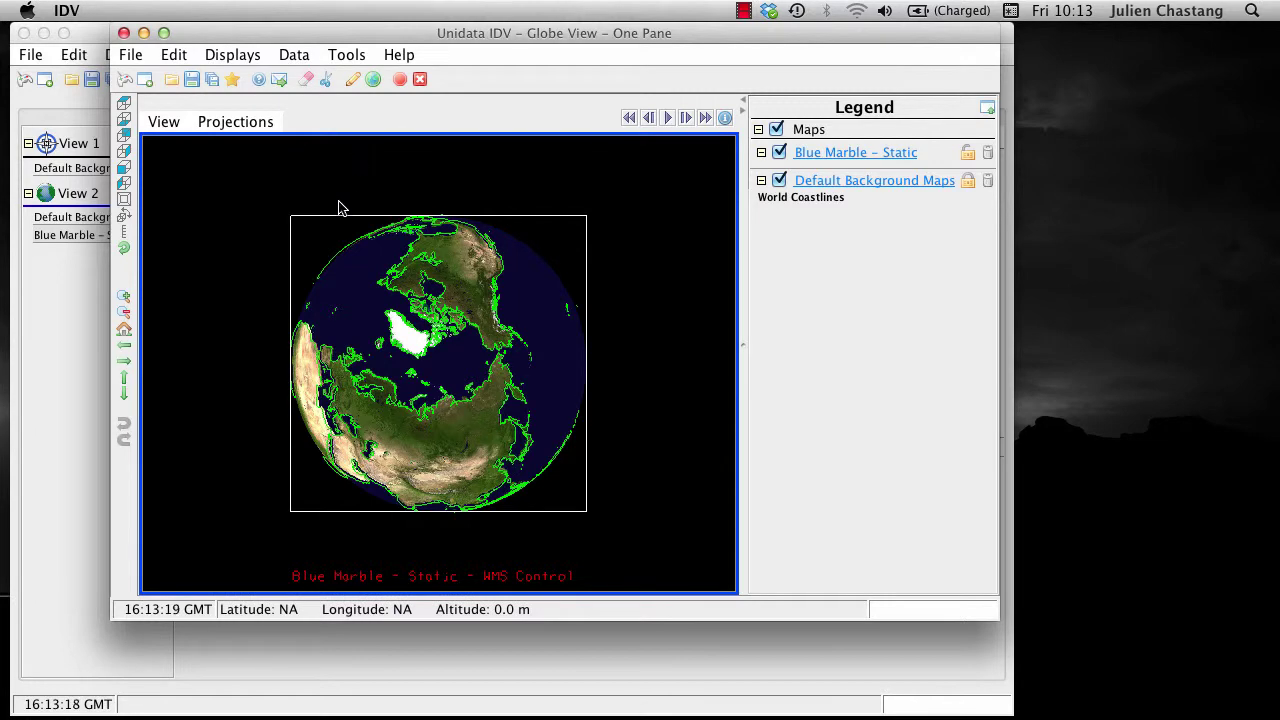
Step: Zoom, pan and rotate the globe to bring Asia to the front, and reset the view
{"action": "scroll", "coordinate": [400, 355], "scroll_direction": "down", "scroll_amount": 1}
{"action": "scroll", "coordinate": [400, 355], "scroll_direction": "up", "scroll_amount": 6}
{"action": "scroll", "coordinate": [400, 355], "scroll_direction": "down", "scroll_amount": 8}
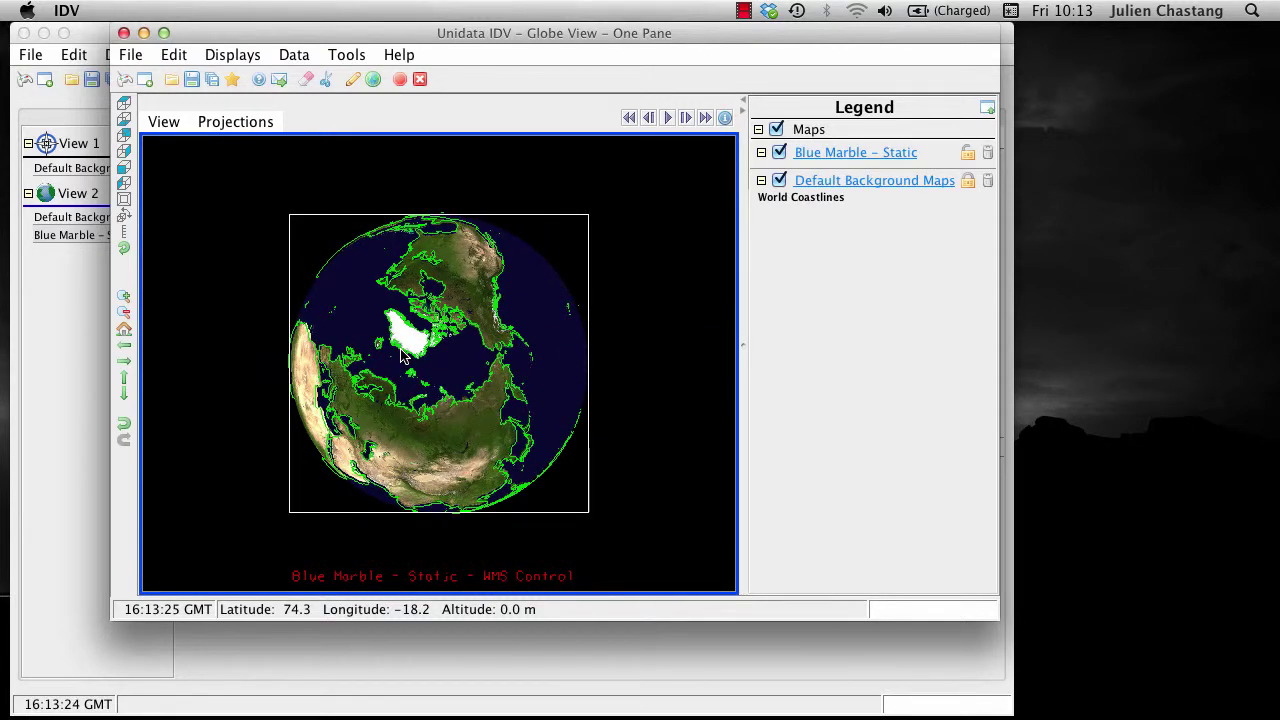
{"action": "mouse_move", "coordinate": [400, 355]}
{"action": "right_mouse_down"}
{"action": "mouse_move", "coordinate": [317, 352]}
{"action": "mouse_move", "coordinate": [477, 369]}
{"action": "mouse_move", "coordinate": [416, 270]}
{"action": "mouse_move", "coordinate": [390, 363]}
{"action": "right_mouse_up"}
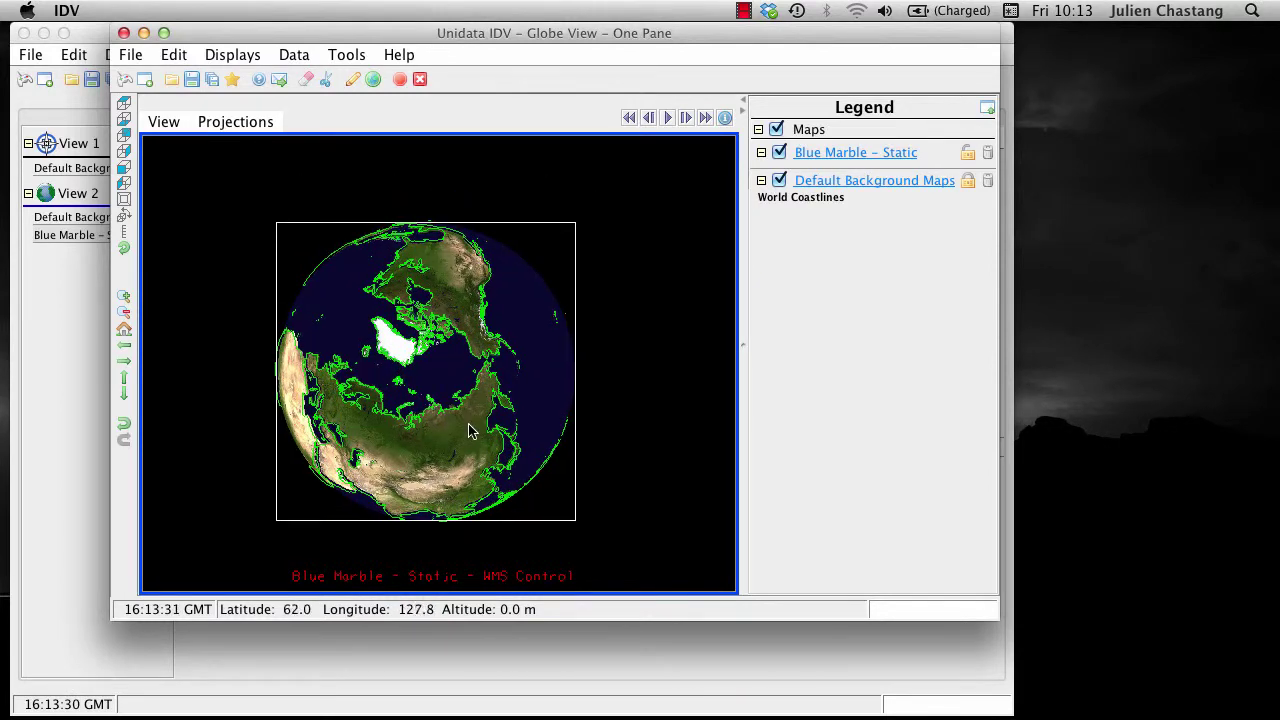
{"action": "left_click_drag", "start_coordinate": [527, 509], "coordinate": [515, 372]}
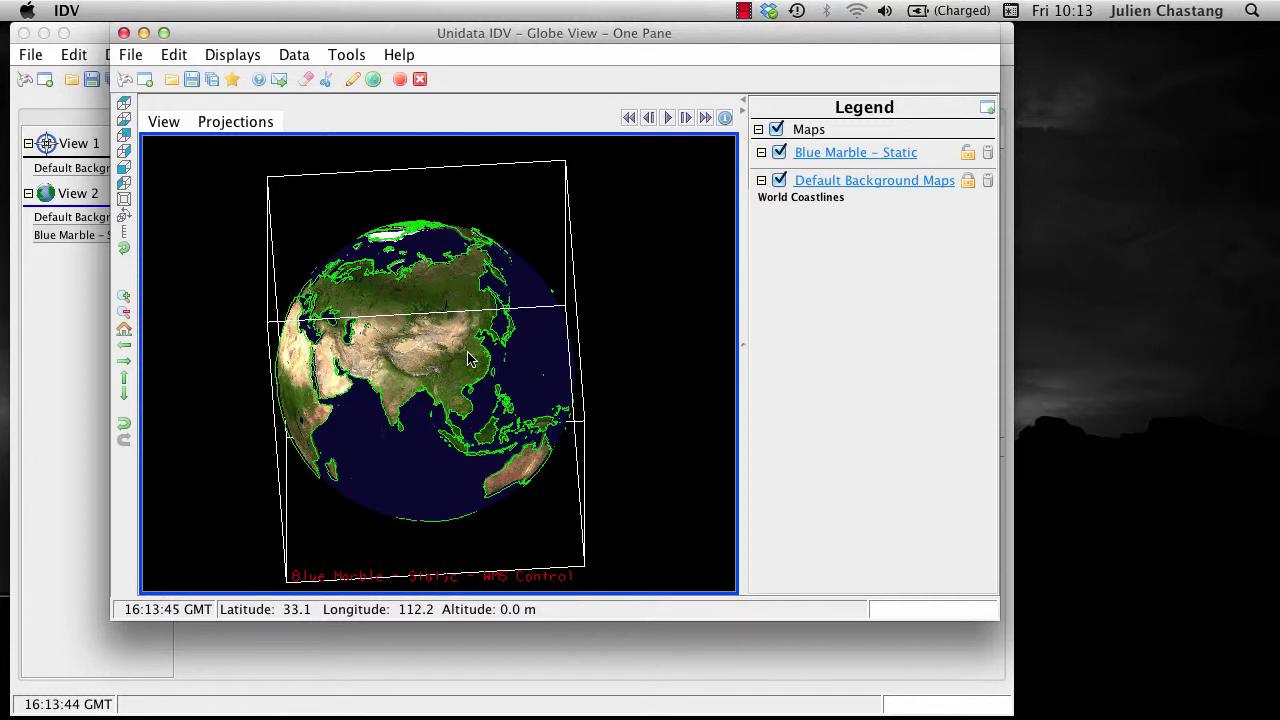
{"action": "key", "text": "ctrl+r"}
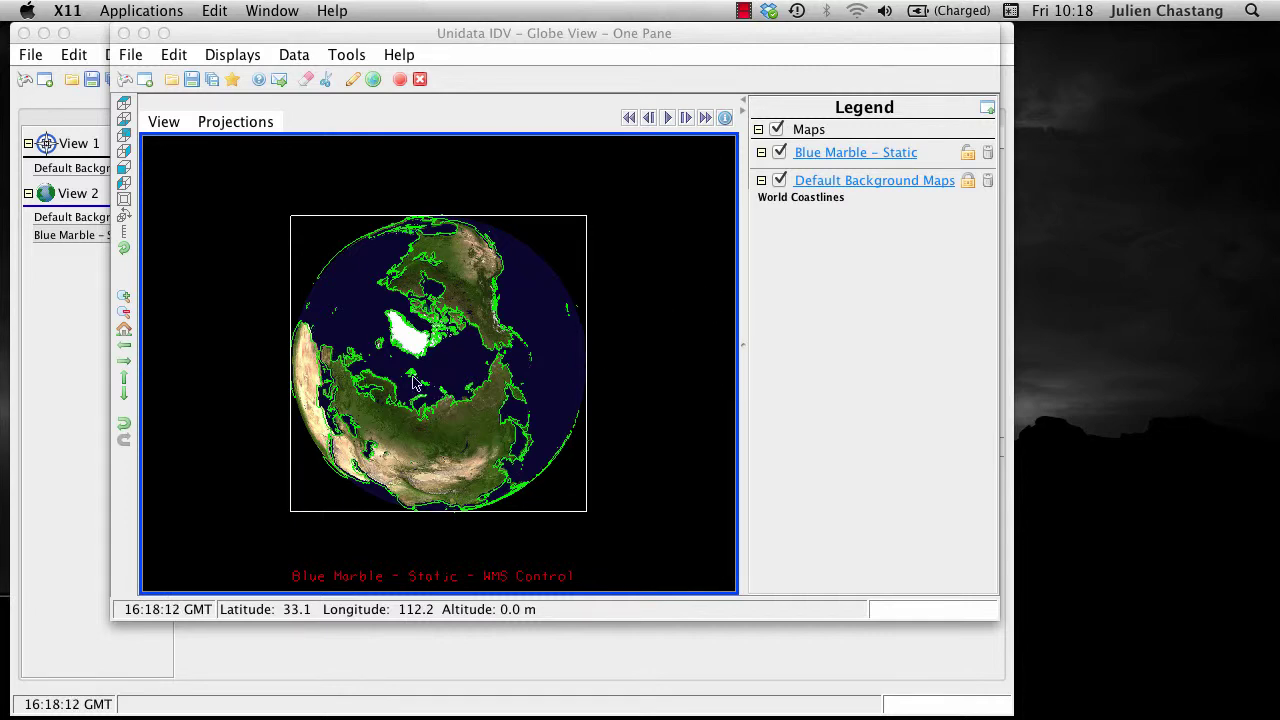
Step: Zoom the globe in and out several times around the North Pole
{"action": "scroll", "coordinate": [415, 383], "scroll_direction": "down", "scroll_amount": 2}
{"action": "scroll", "coordinate": [415, 383], "scroll_direction": "up", "scroll_amount": 6}
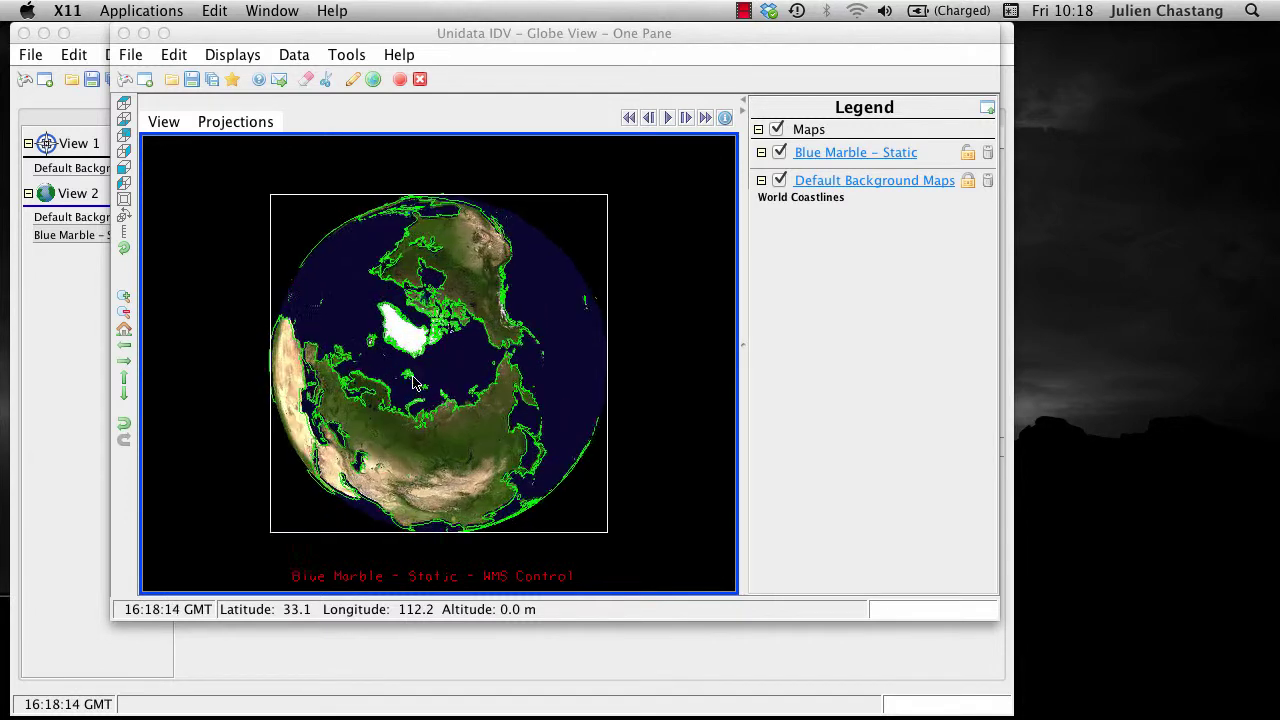
{"action": "scroll", "coordinate": [415, 383], "scroll_direction": "up", "scroll_amount": 3}
{"action": "scroll", "coordinate": [415, 383], "scroll_direction": "down", "scroll_amount": 7}
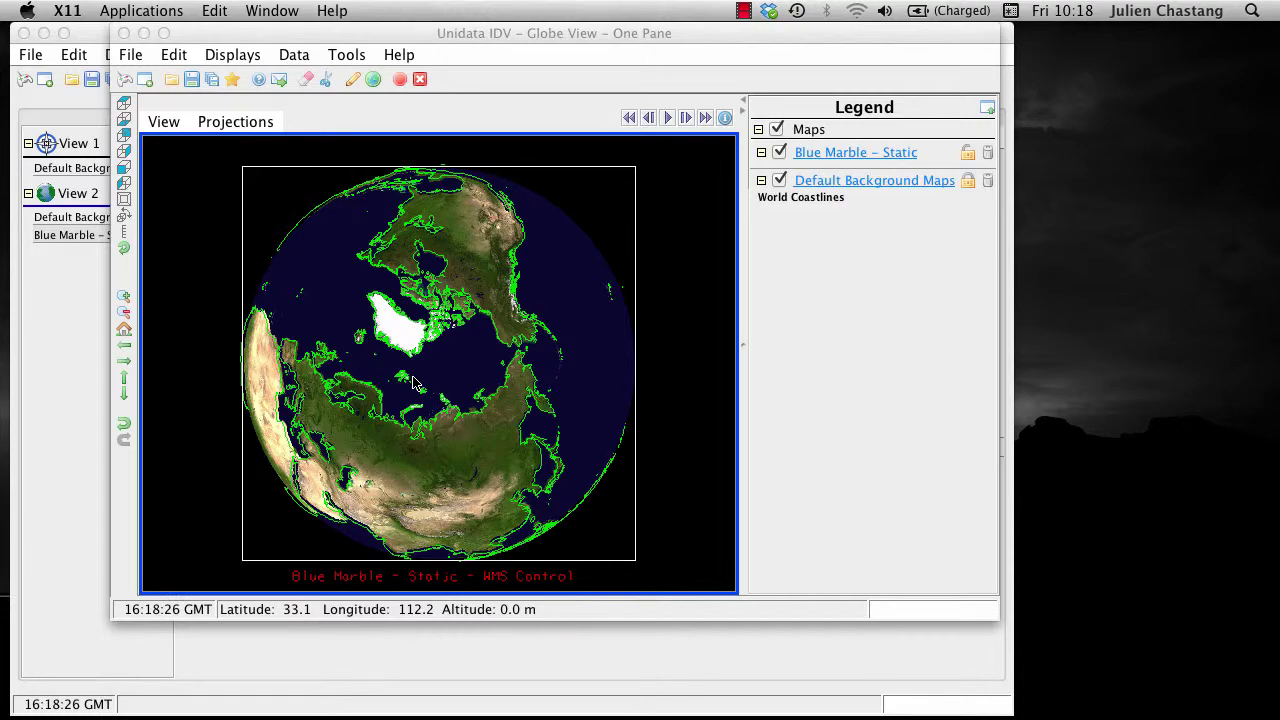
{"action": "scroll", "coordinate": [413, 382], "scroll_direction": "up", "scroll_amount": 3}
{"action": "scroll", "coordinate": [390, 381], "scroll_direction": "down", "scroll_amount": 2}
{"action": "scroll", "coordinate": [388, 450], "scroll_direction": "down", "scroll_amount": 2}
{"action": "scroll", "coordinate": [395, 480], "scroll_direction": "up", "scroll_amount": 2}
{"action": "scroll", "coordinate": [408, 443], "scroll_direction": "down", "scroll_amount": 2}
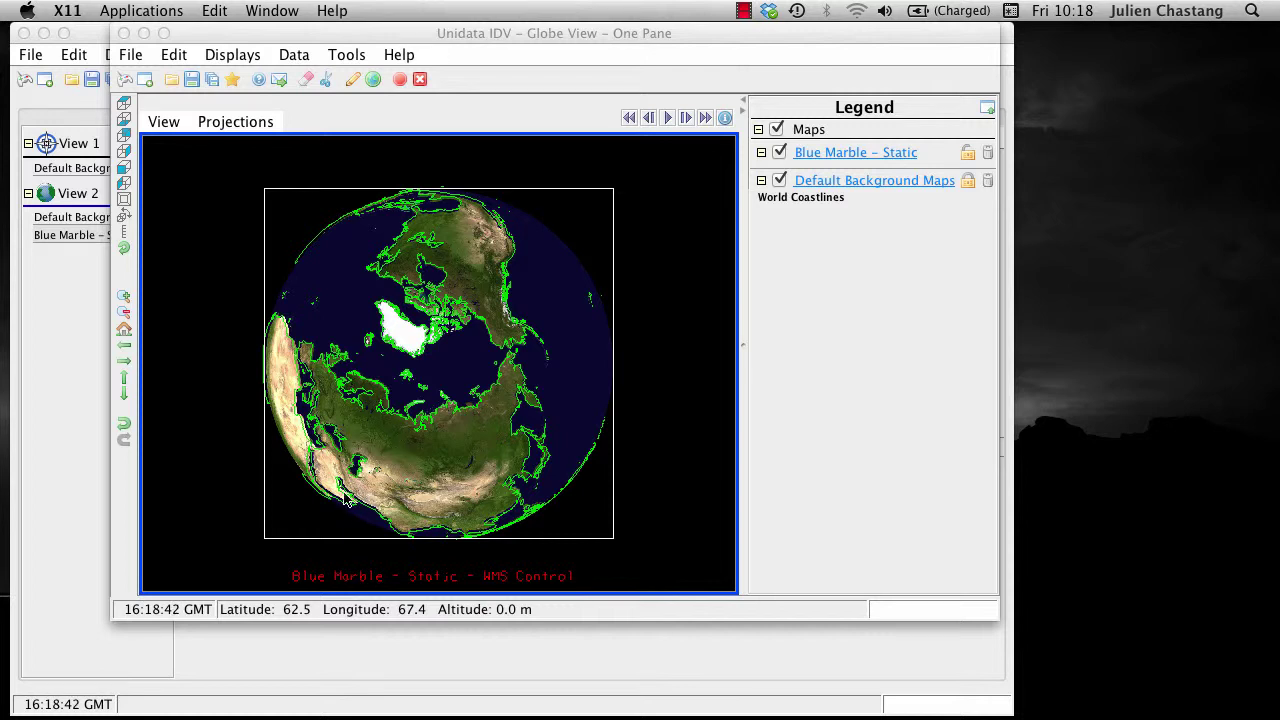
Step: Zoom to a selected region of the globe, and zoom in and back out over southern Asia
{"action": "left_click_drag", "start_coordinate": [368, 488], "coordinate": [416, 538], "text": "shift"}
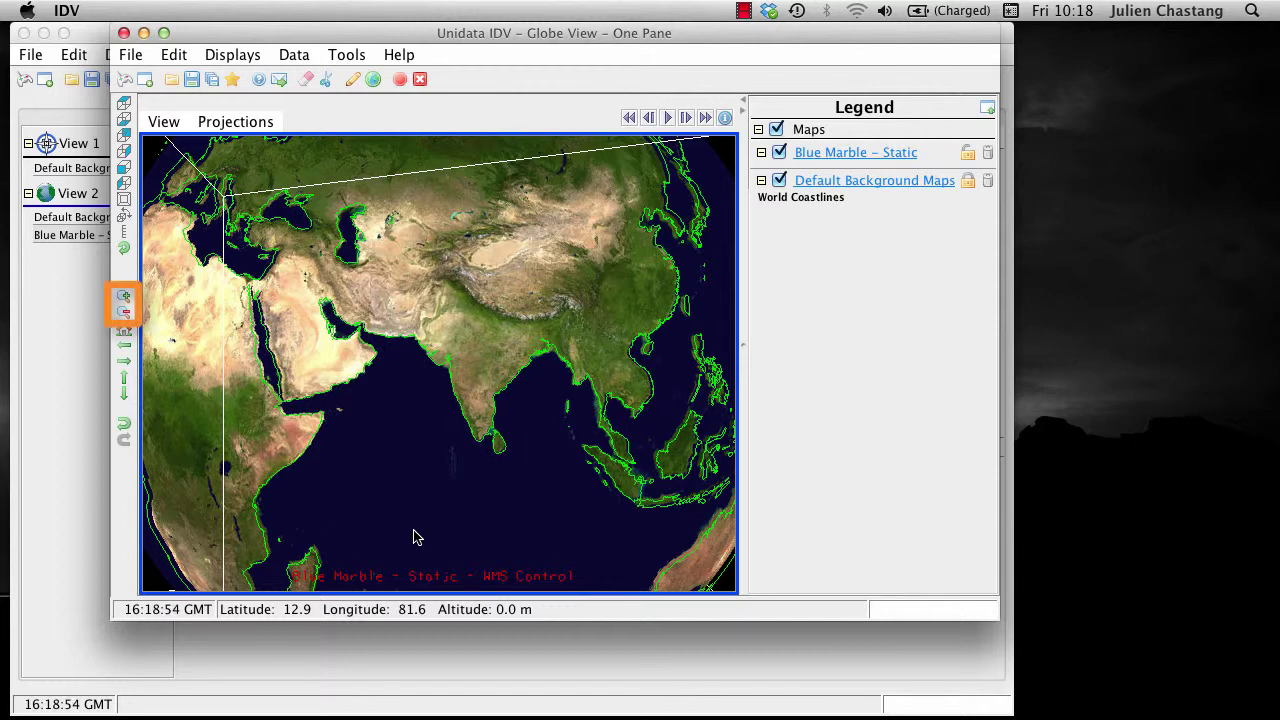
{"action": "left_click", "coordinate": [124, 297]}
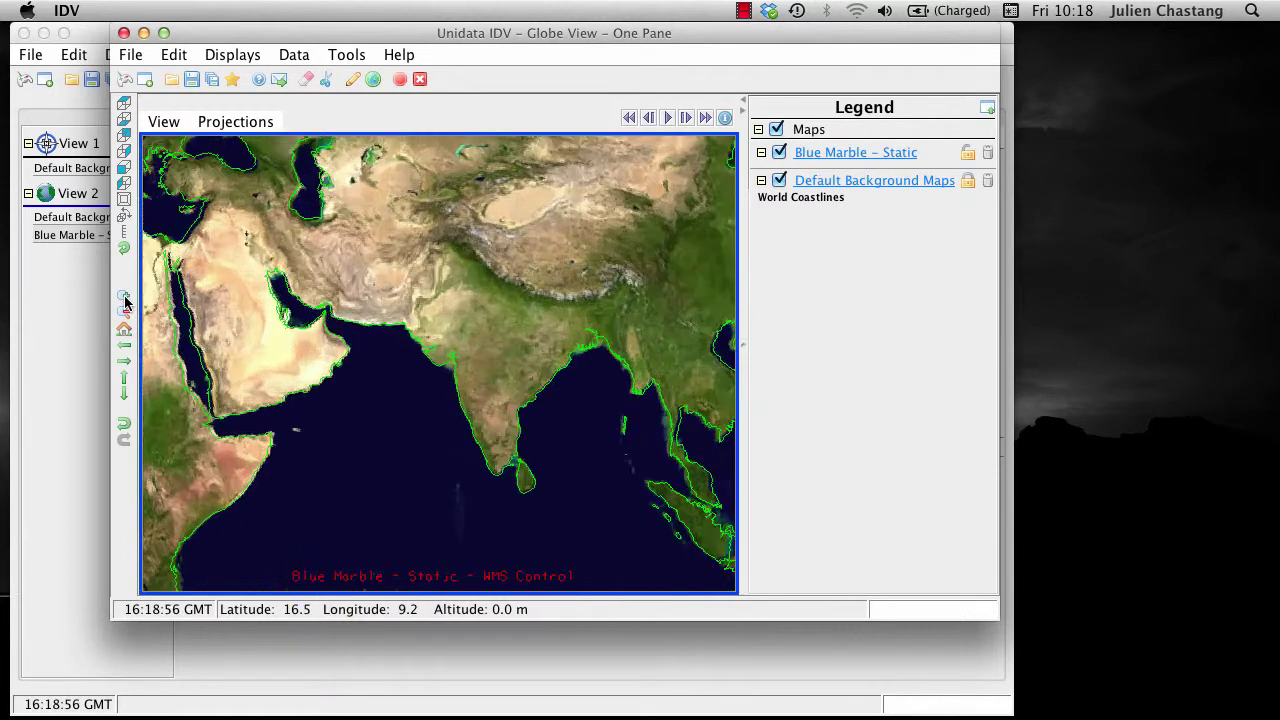
{"action": "left_click", "coordinate": [124, 313]}
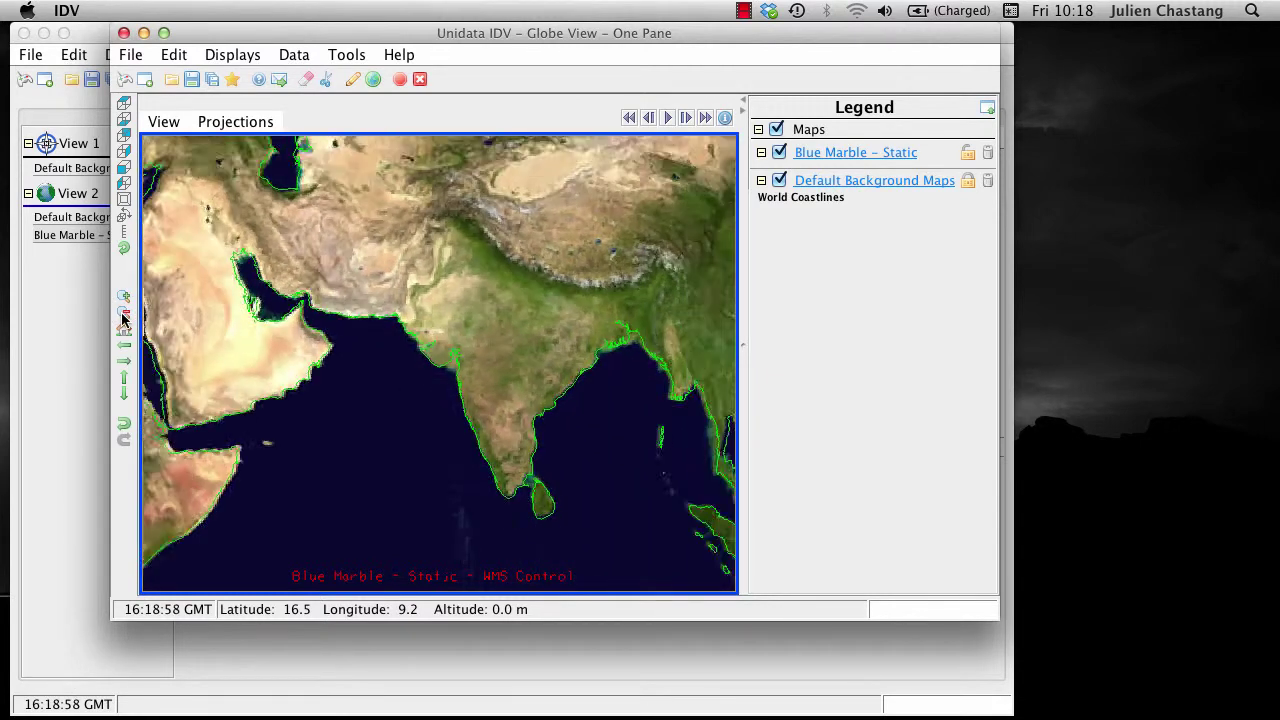
{"action": "left_click", "coordinate": [124, 316]}
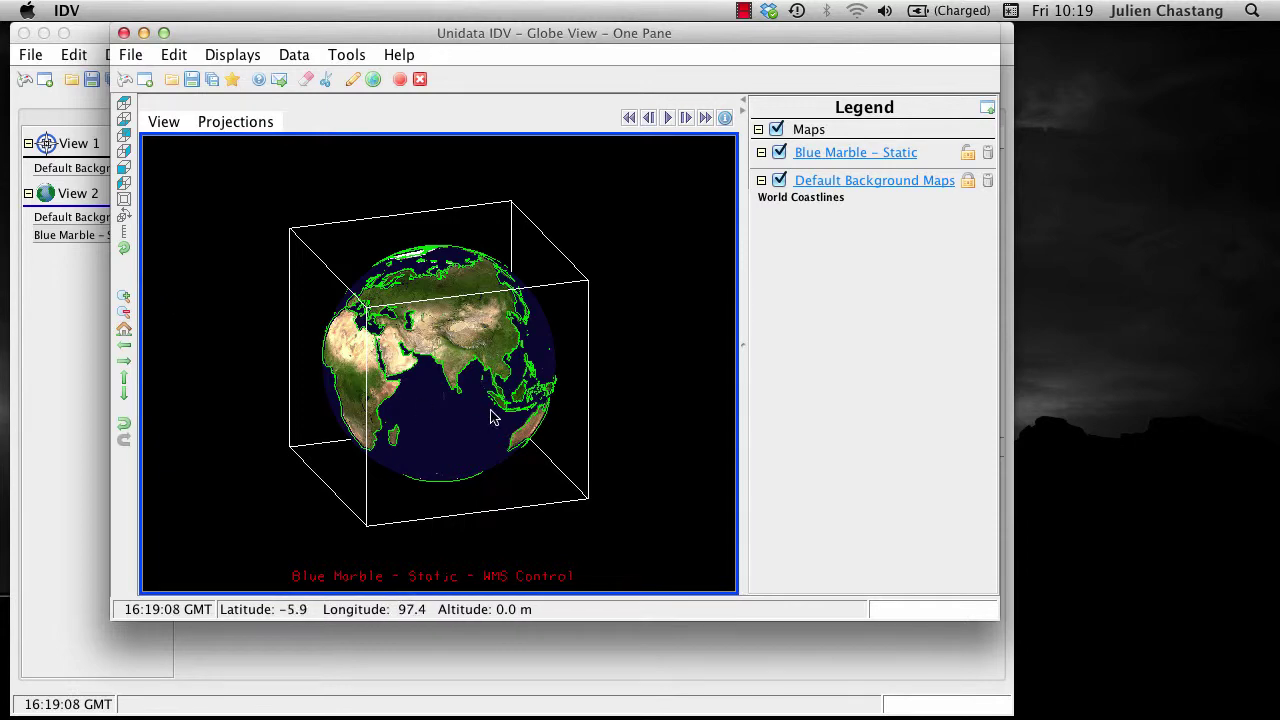
Step: Zoom the tilted globe in and out repeatedly, and reset it to the original view
{"action": "scroll", "coordinate": [490, 418], "scroll_direction": "up", "scroll_amount": 1}
{"action": "scroll", "coordinate": [490, 418], "scroll_direction": "up", "scroll_amount": 3}
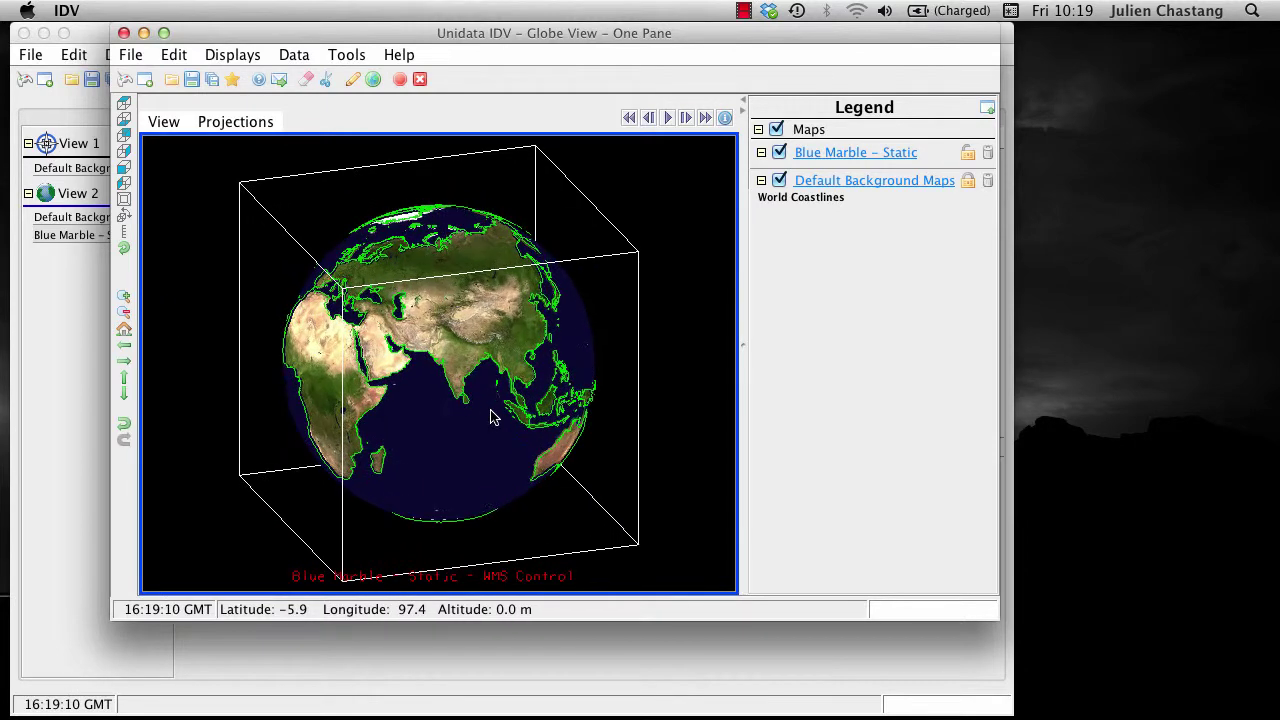
{"action": "scroll", "coordinate": [490, 418], "scroll_direction": "down", "scroll_amount": 4}
{"action": "scroll", "coordinate": [490, 418], "scroll_direction": "up", "scroll_amount": 3}
{"action": "scroll", "coordinate": [490, 418], "scroll_direction": "down", "scroll_amount": 3}
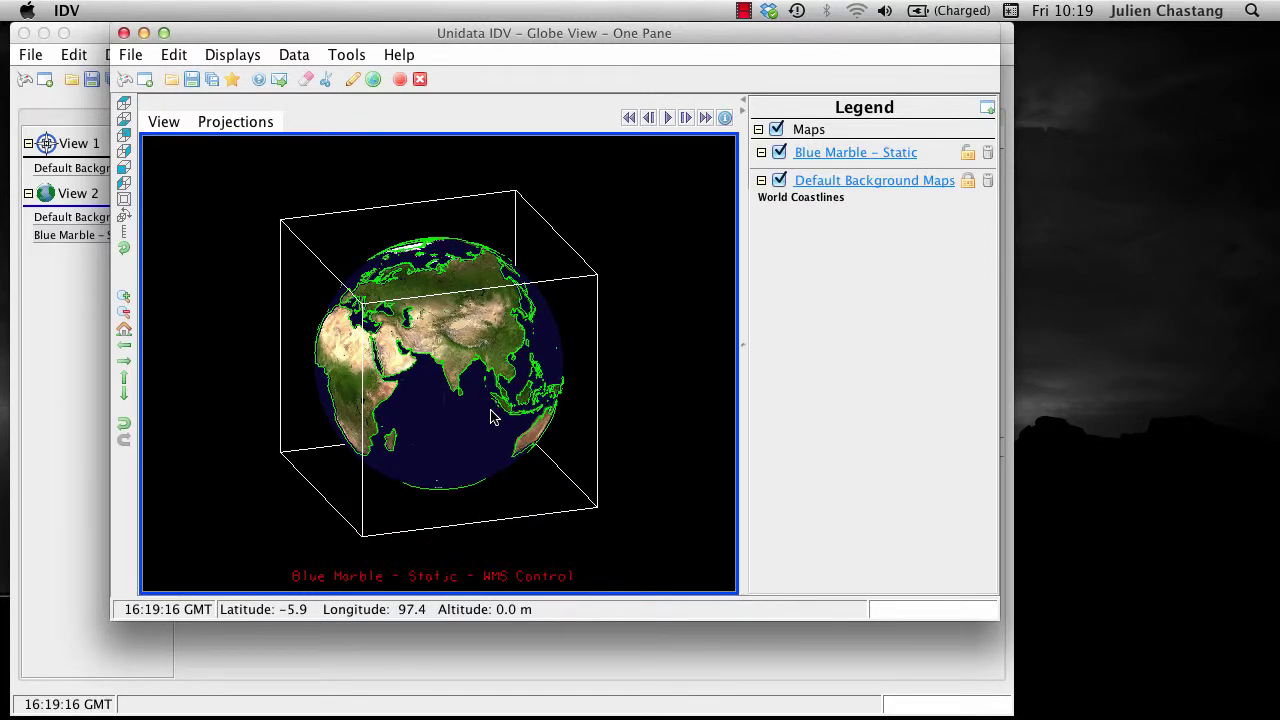
{"action": "key", "text": "ctrl+r"}
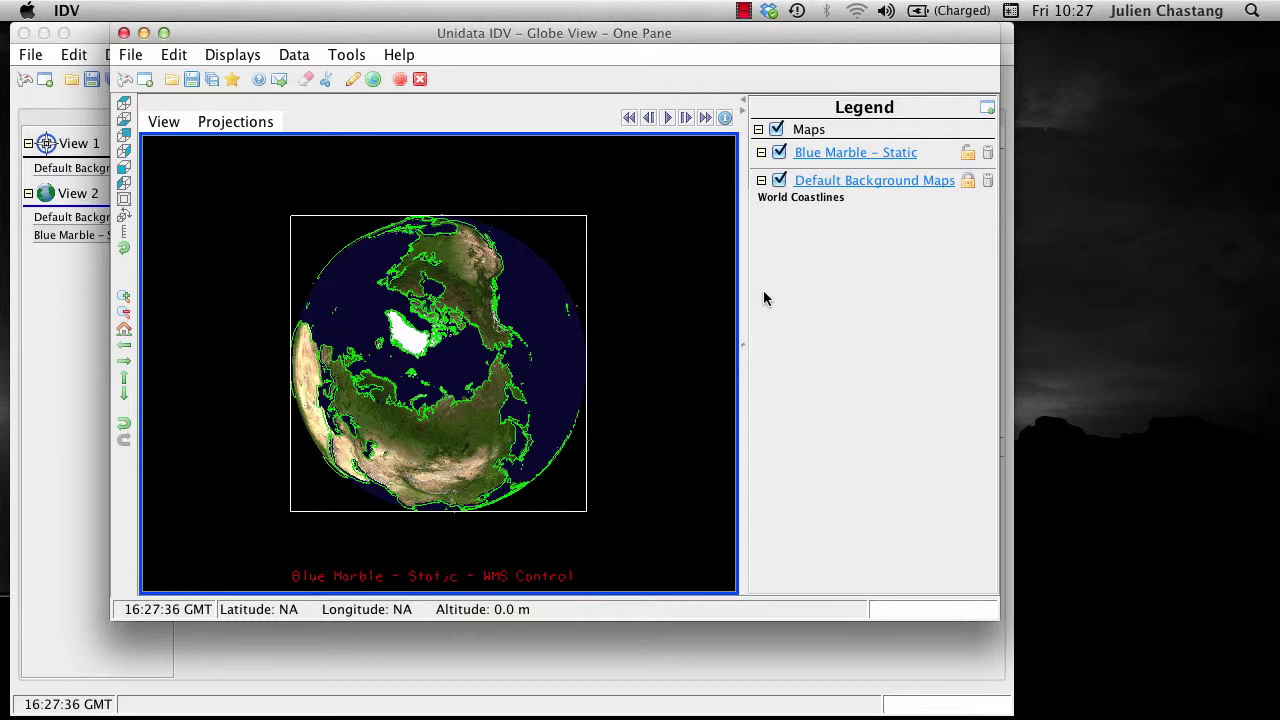
Step: Pan the globe freely, and shift it in steps sideways and vertically in both directions
{"action": "mouse_move", "coordinate": [491, 346]}
{"action": "right_mouse_down"}
{"action": "mouse_move", "coordinate": [357, 331]}
{"action": "mouse_move", "coordinate": [529, 360]}
{"action": "mouse_move", "coordinate": [514, 308]}
{"action": "mouse_move", "coordinate": [492, 338]}
{"action": "right_mouse_up"}
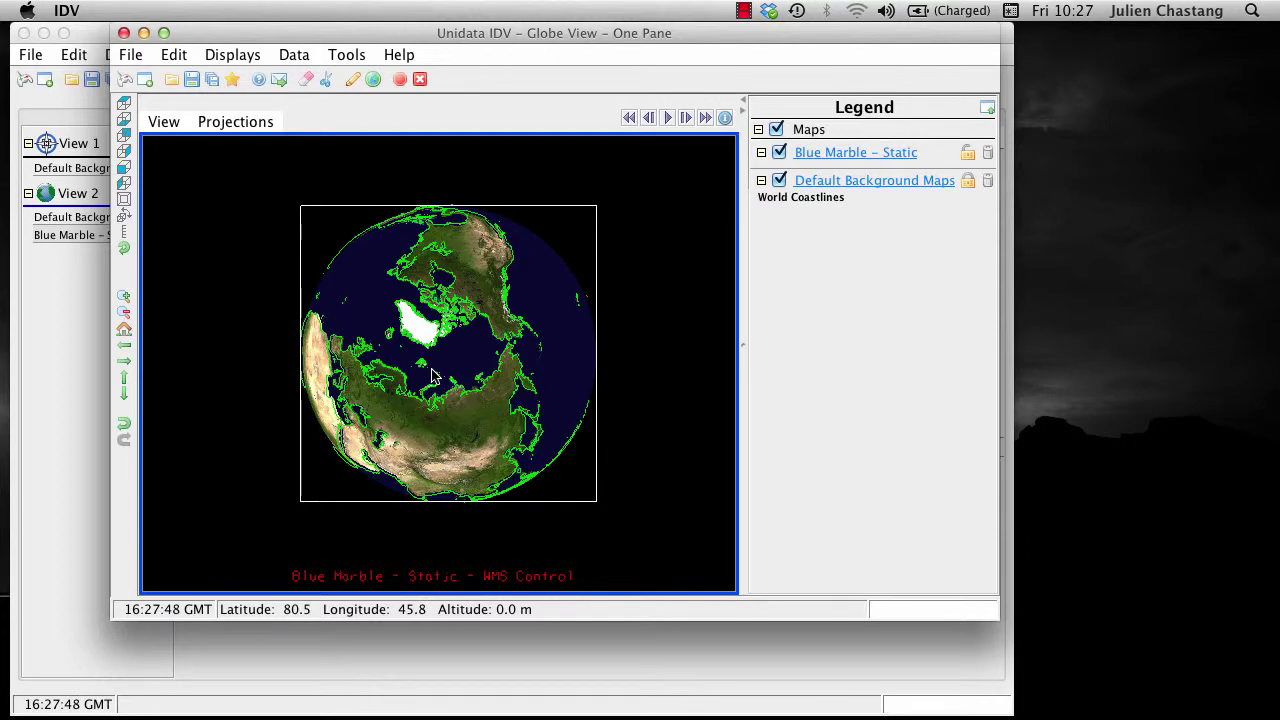
{"action": "key", "text": "shift+Left"}
{"action": "key", "text": "shift+Left"}
{"action": "key", "text": "shift+Left"}
{"action": "key", "text": "shift+Right"}
{"action": "key", "text": "shift+Right"}
{"action": "key", "text": "shift+Right"}
{"action": "key", "text": "shift+Up"}
{"action": "key", "text": "shift+Up"}
{"action": "key", "text": "shift+Down"}
{"action": "key", "text": "shift+Down"}
{"action": "key", "text": "shift+Down"}
{"action": "key", "text": "shift+Down"}
{"action": "key", "text": "shift+Up"}
{"action": "key", "text": "shift+Up"}
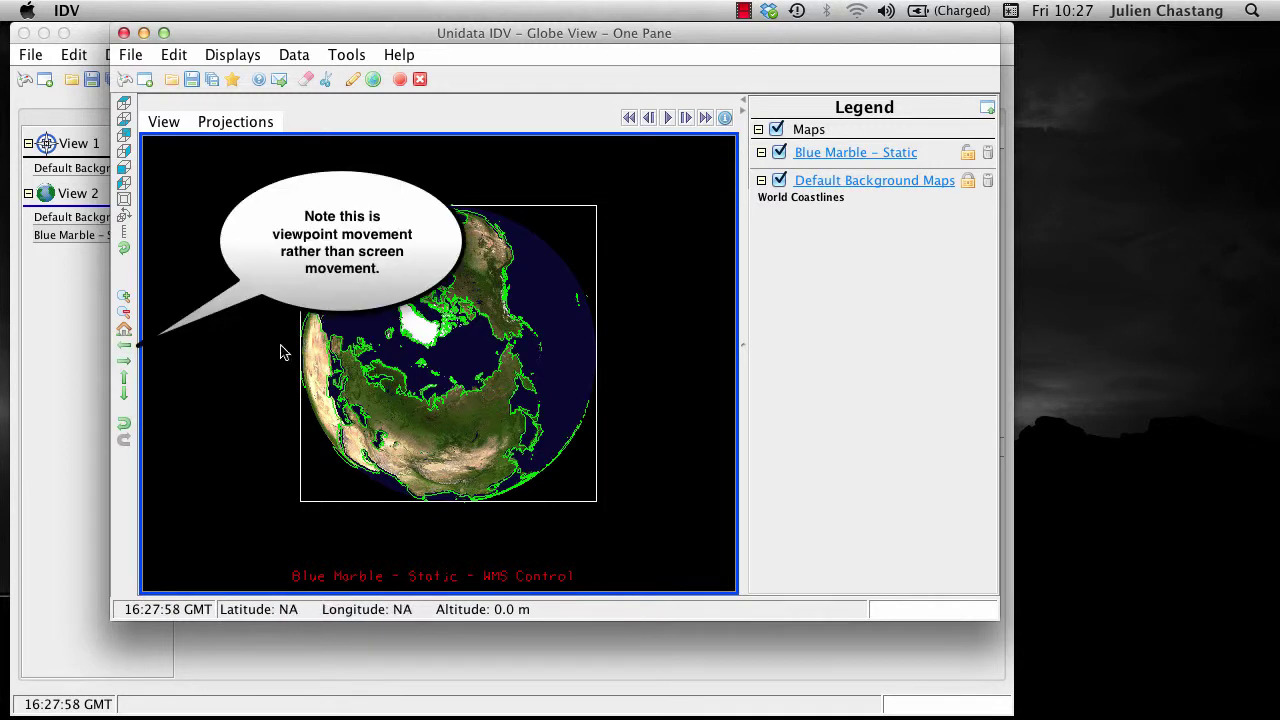
Step: Shift the viewpoint stepwise right, left, up and down, and pan the globe slightly
{"action": "left_click", "coordinate": [124, 361]}
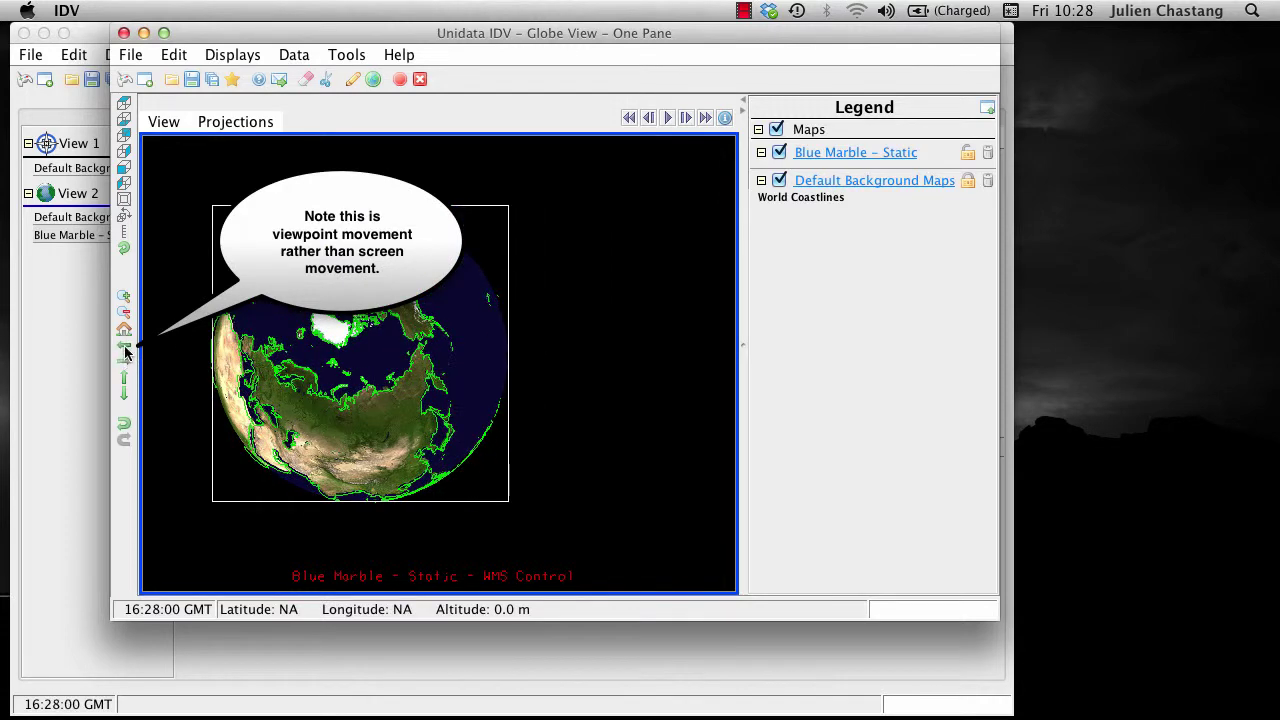
{"action": "left_click", "coordinate": [124, 346]}
{"action": "left_click", "coordinate": [124, 377]}
{"action": "left_click", "coordinate": [124, 377]}
{"action": "left_click", "coordinate": [124, 393]}
{"action": "left_click", "coordinate": [124, 393]}
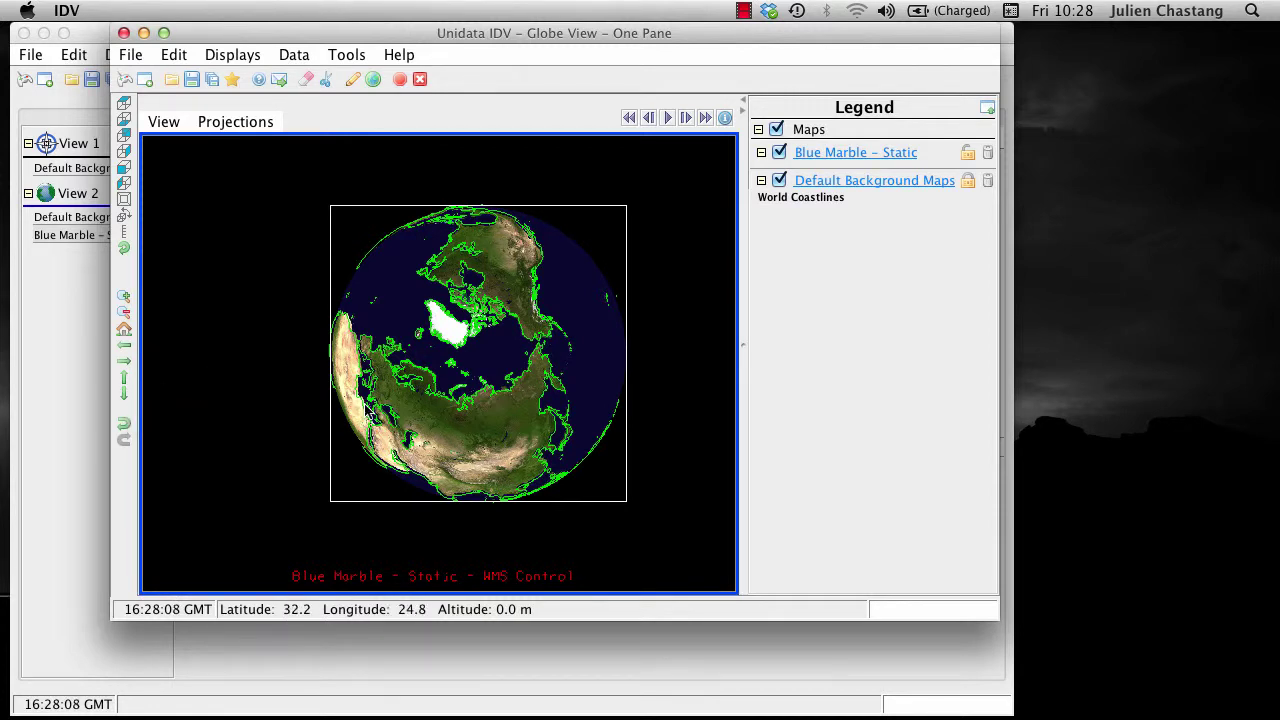
{"action": "right_click_drag", "start_coordinate": [370, 411], "coordinate": [365, 410]}
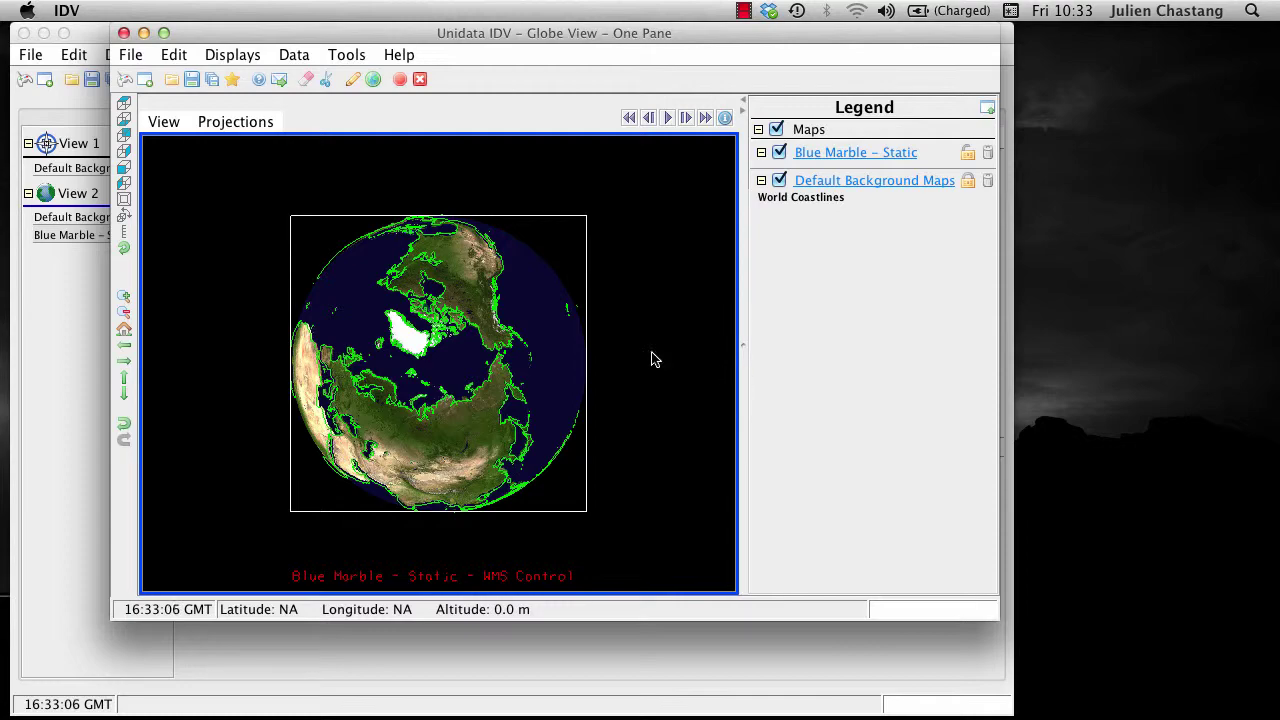
Step: Rotate the globe to show the Pacific and toggle automatic rotation
{"action": "left_click_drag", "start_coordinate": [594, 363], "coordinate": [474, 393]}
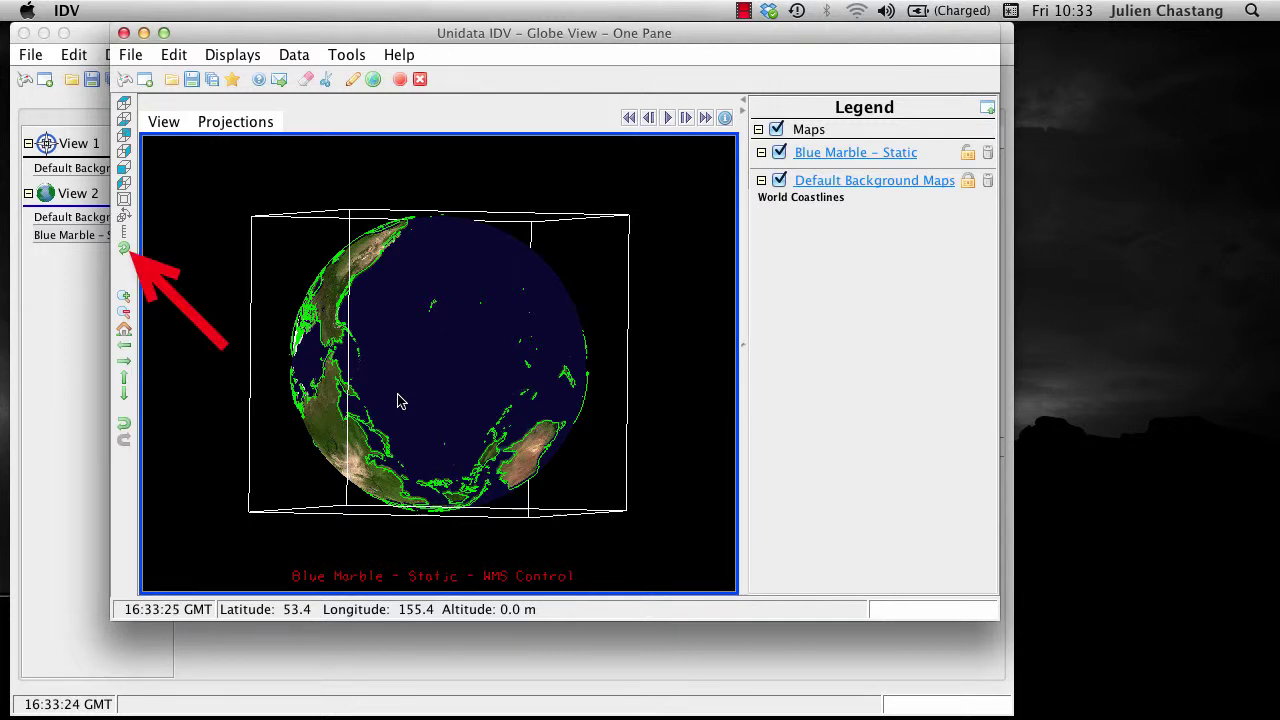
{"action": "left_click", "coordinate": [125, 250]}
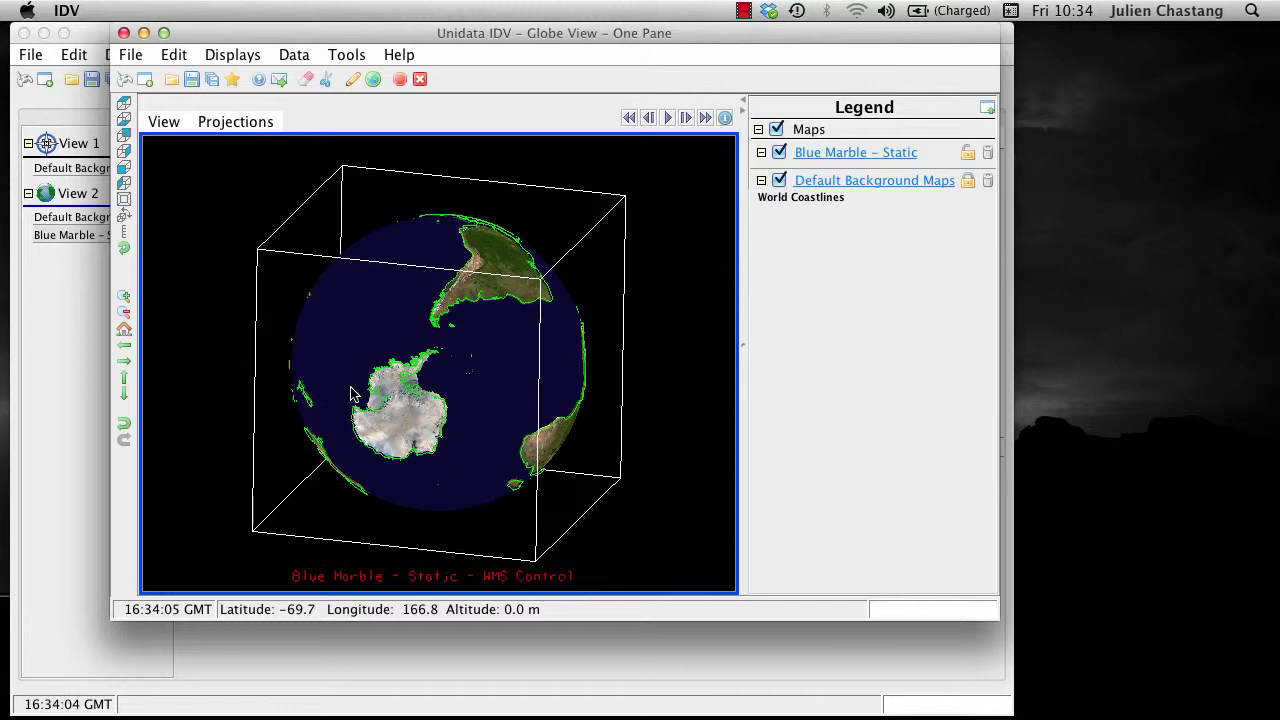
Step: Rotate the Antarctica-facing globe leftward in small increments, and reset the view
{"action": "key", "text": "Left"}
{"action": "key", "text": "Left"}
{"action": "key", "text": "Left"}
{"action": "key", "text": "Left"}
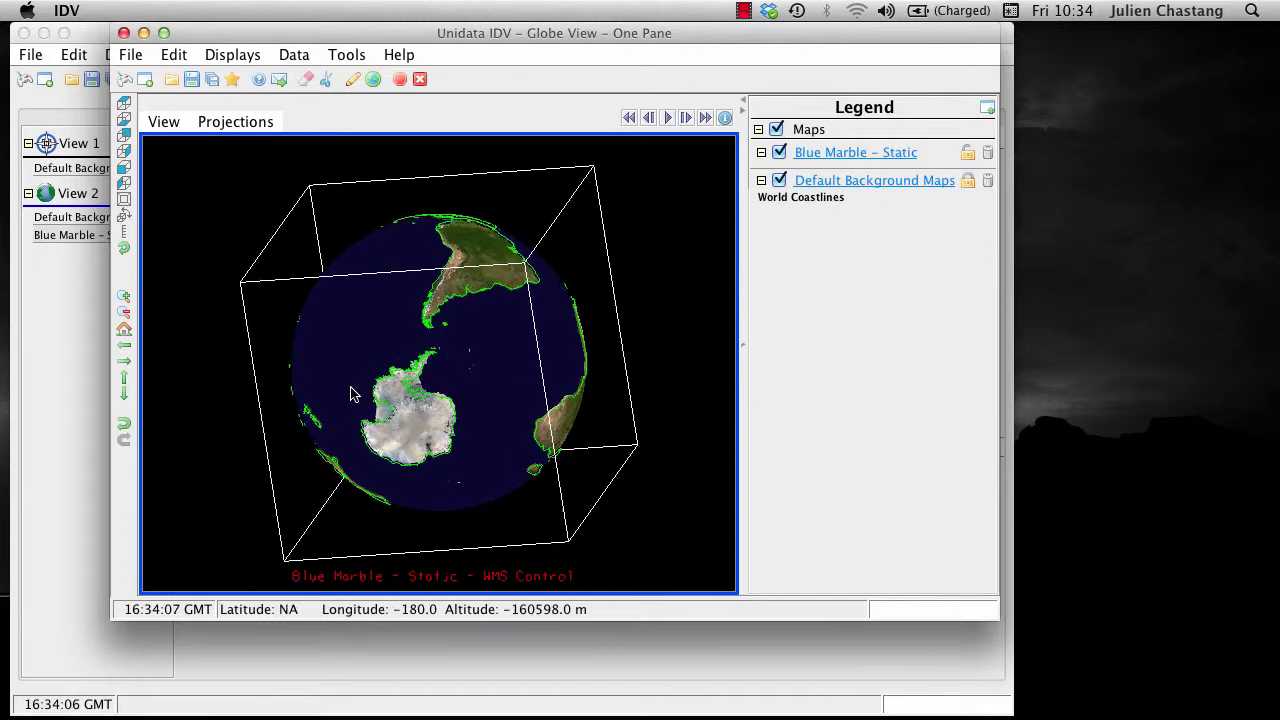
{"action": "key", "text": "Left"}
{"action": "key", "text": "Left"}
{"action": "key", "text": "Left"}
{"action": "key", "text": "Left"}
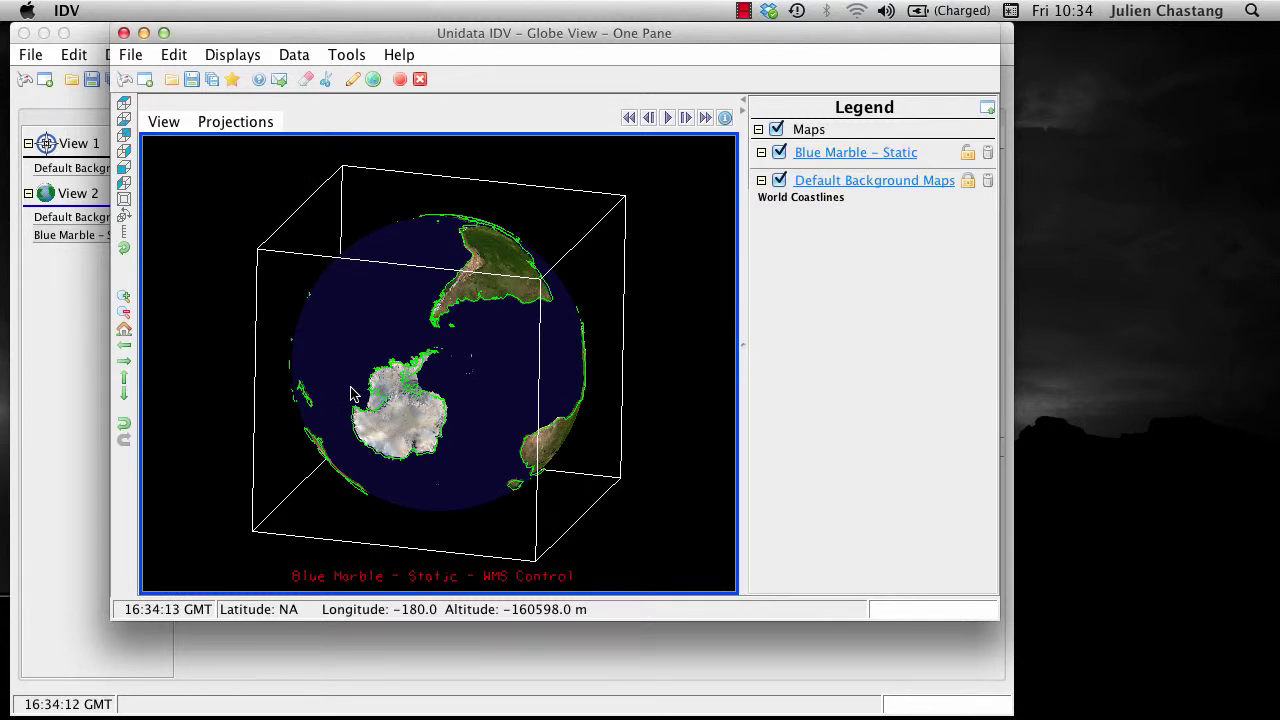
{"action": "key", "text": "ctrl+r"}
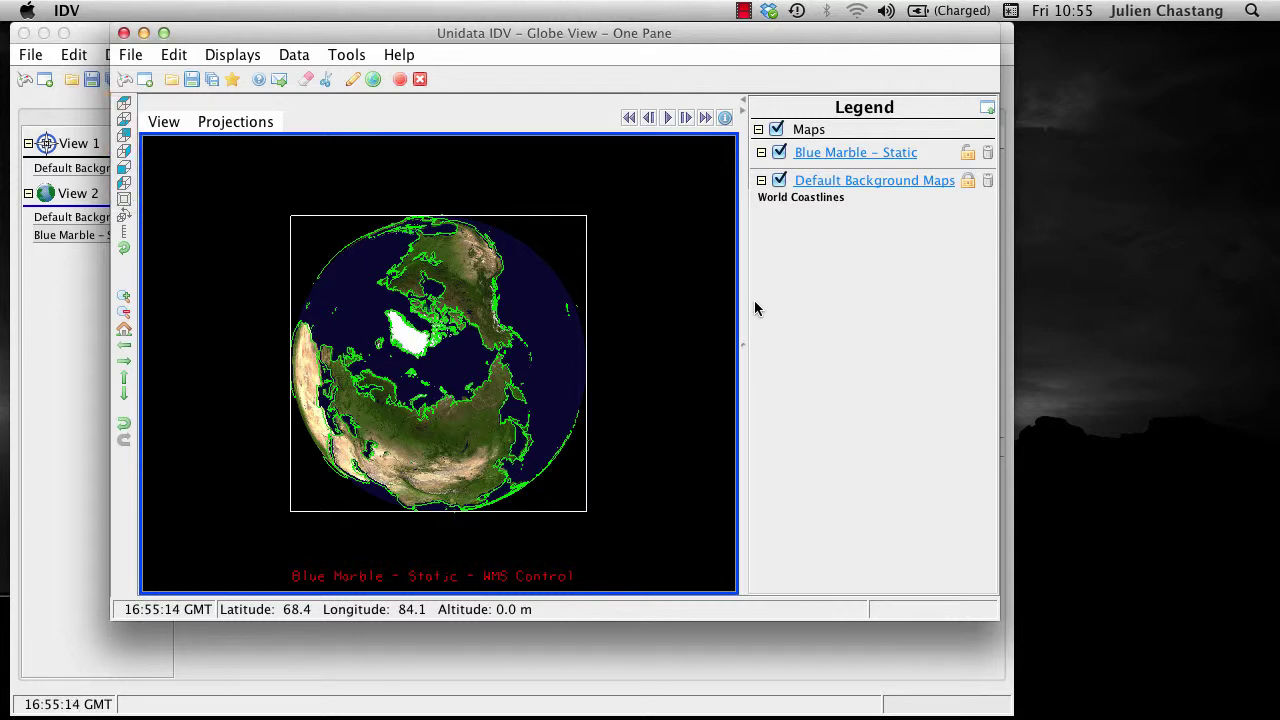
Step: Switch the globe through the preset viewpoints, ending on the eastern hemisphere viewpoint
{"action": "left_click", "coordinate": [124, 119]}
{"action": "left_click", "coordinate": [124, 135]}
{"action": "left_click", "coordinate": [124, 151]}
{"action": "left_click", "coordinate": [125, 168]}
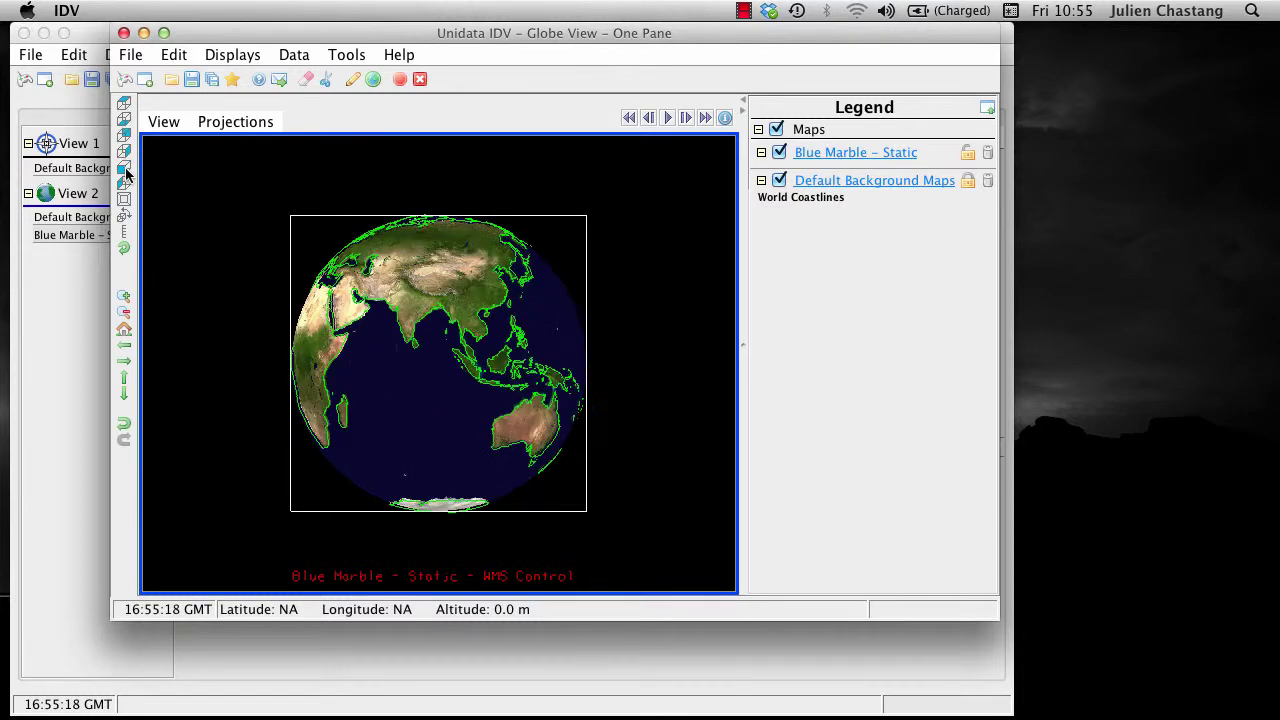
{"action": "left_click", "coordinate": [125, 179]}
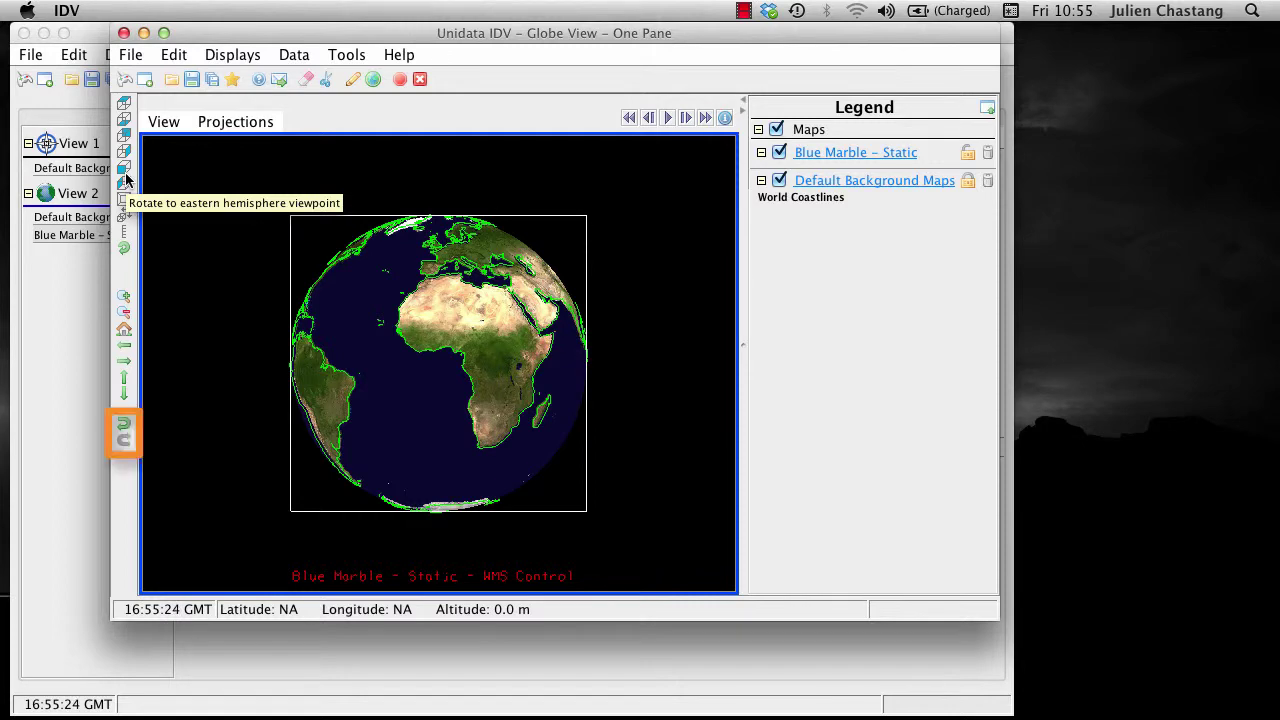
Step: Undo the recent viewpoint changes and redo them up to the eastern hemisphere viewpoint
{"action": "left_click", "coordinate": [124, 440]}
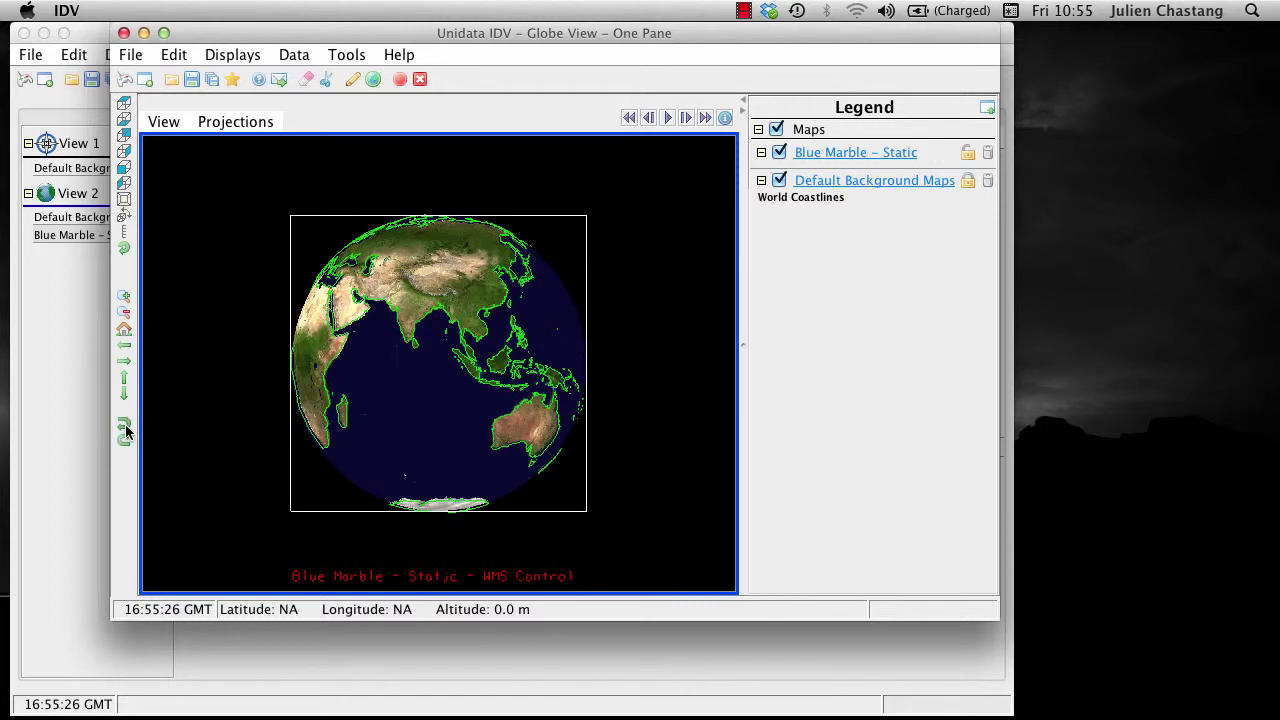
{"action": "left_click", "coordinate": [124, 440]}
{"action": "left_click", "coordinate": [124, 440]}
{"action": "left_click", "coordinate": [124, 440]}
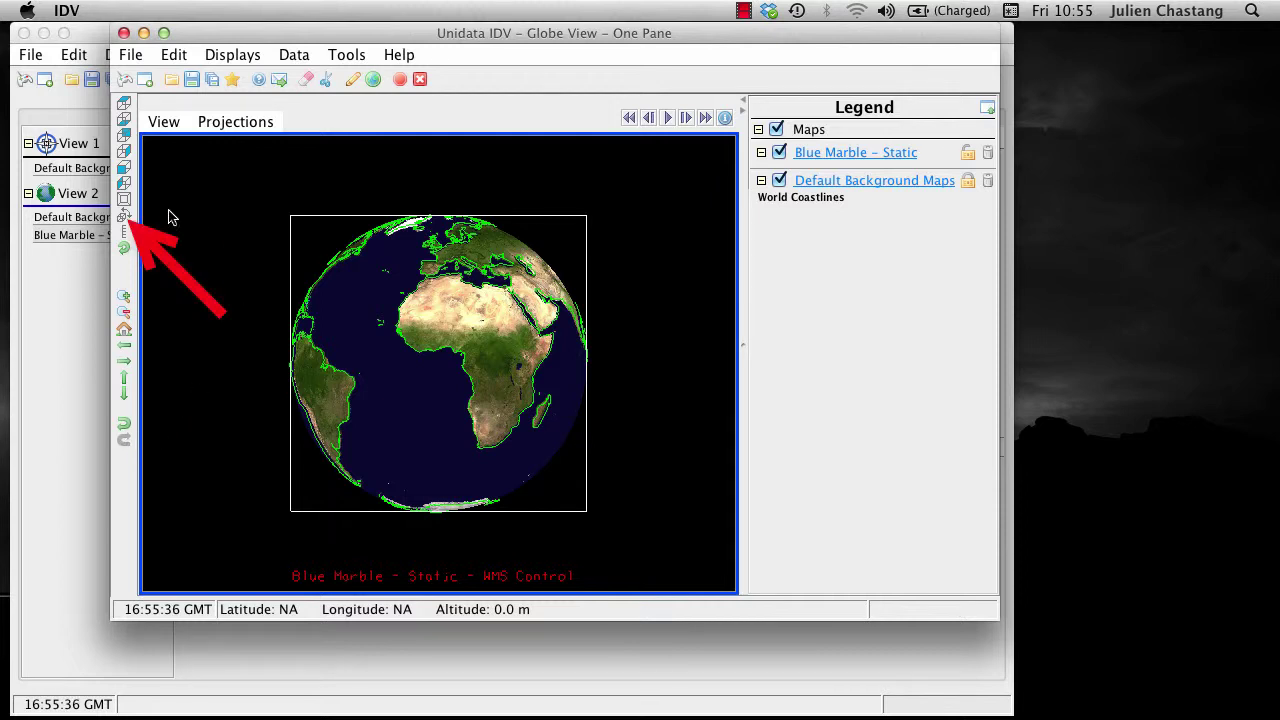
Step: Set the globe's viewpoint to an azimuth of 120 from north and a tilt of 15 down from top
{"action": "left_click", "coordinate": [124, 216]}
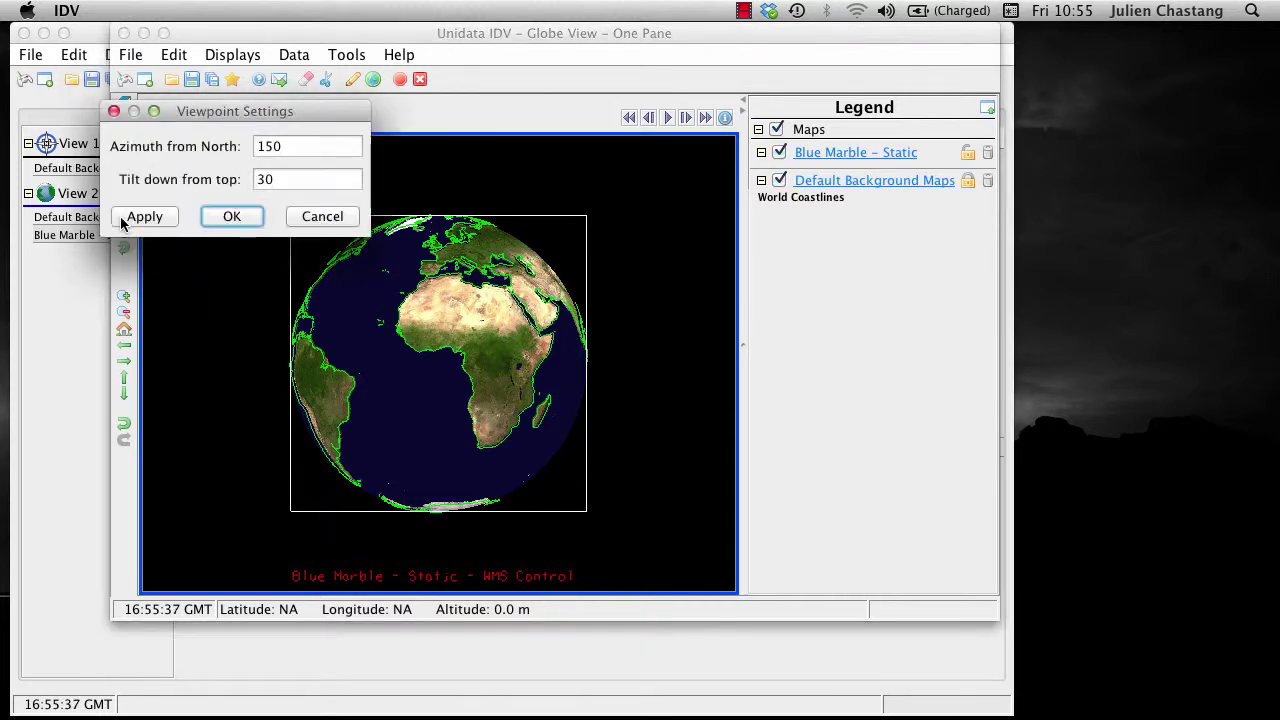
{"action": "double_click", "coordinate": [274, 148]}
{"action": "type", "text": "120"}
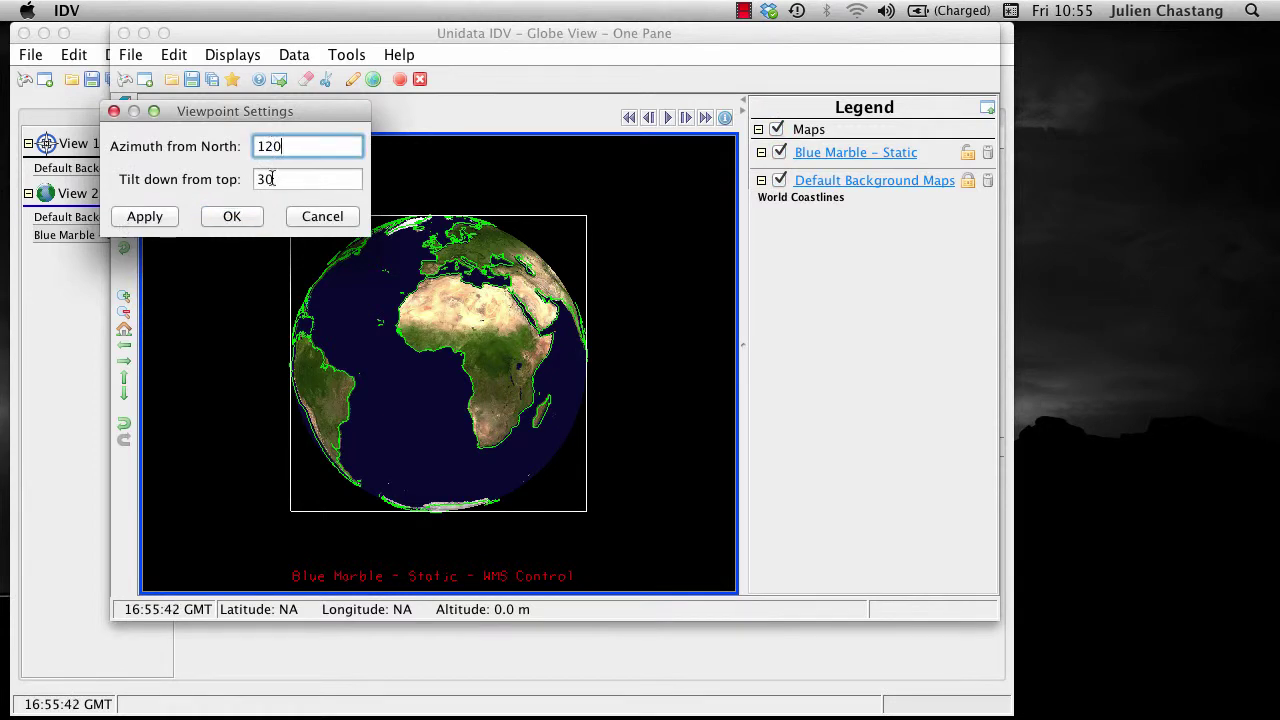
{"action": "double_click", "coordinate": [262, 180]}
{"action": "type", "text": "15"}
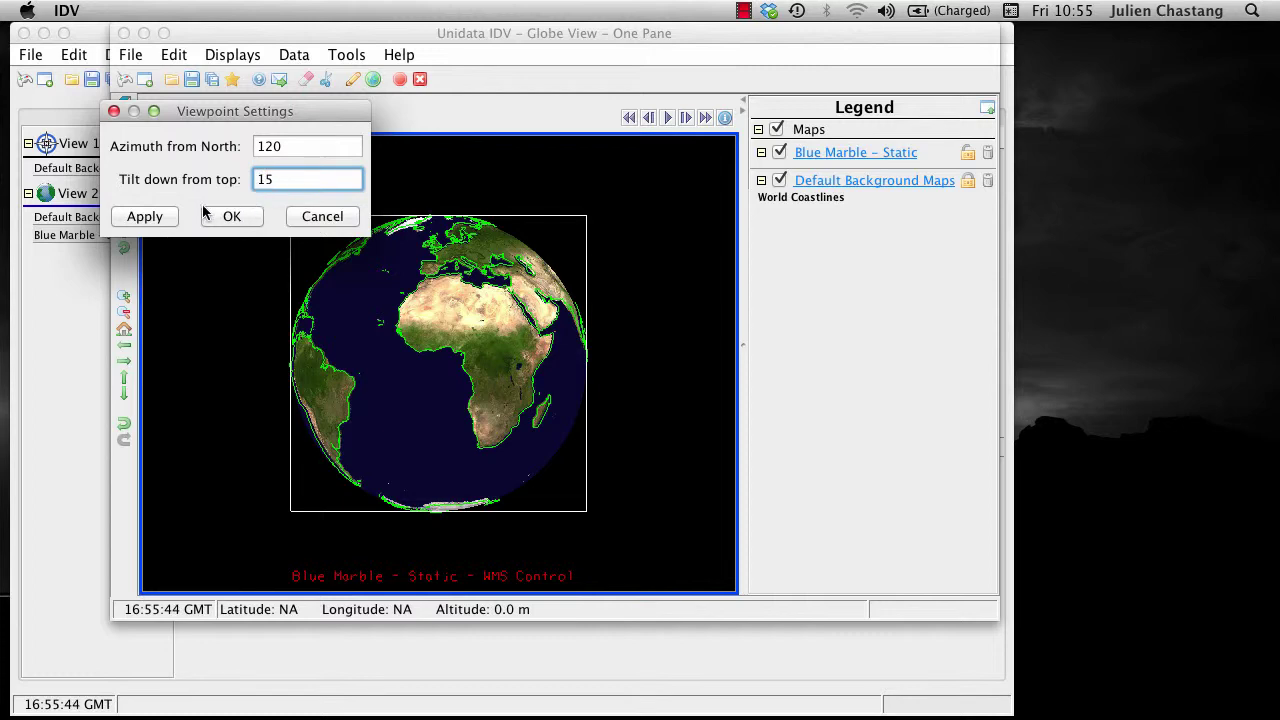
{"action": "left_click", "coordinate": [230, 217]}
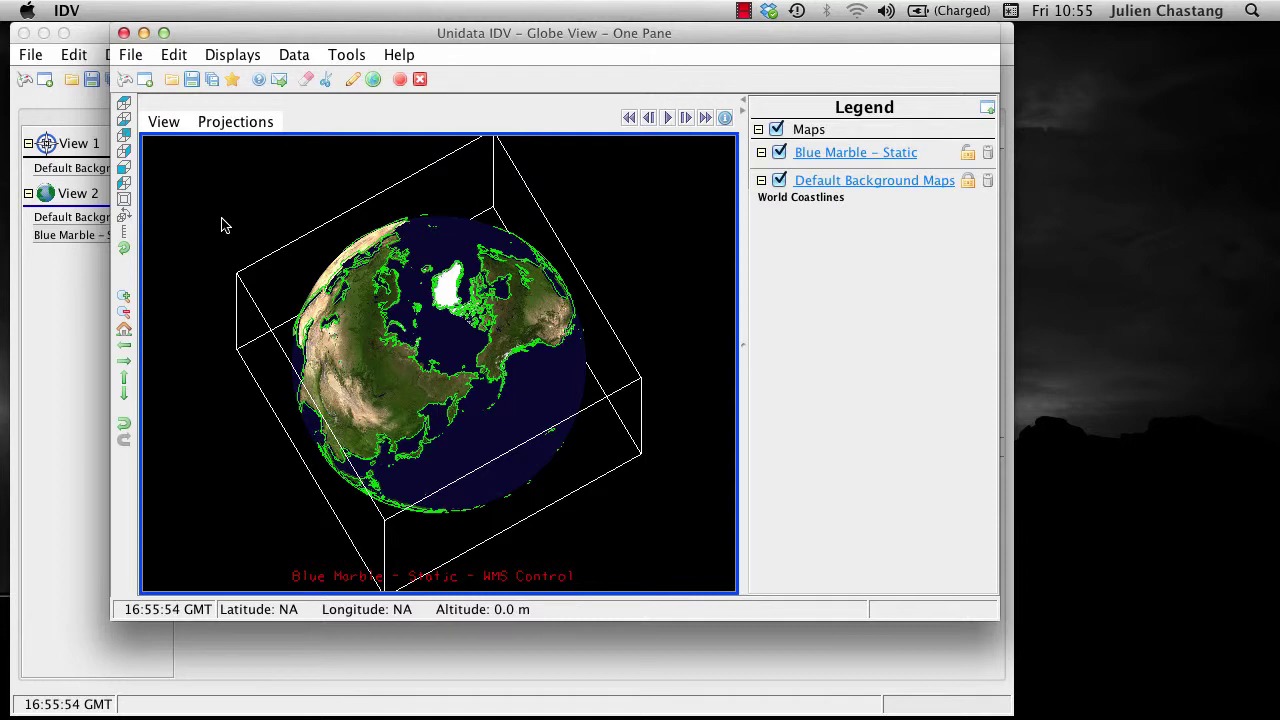
Step: Examine the mouse mappings in the navigation preferences for the Google Earth and Custom modes, and return the mode to IDV
{"action": "left_click", "coordinate": [174, 55]}
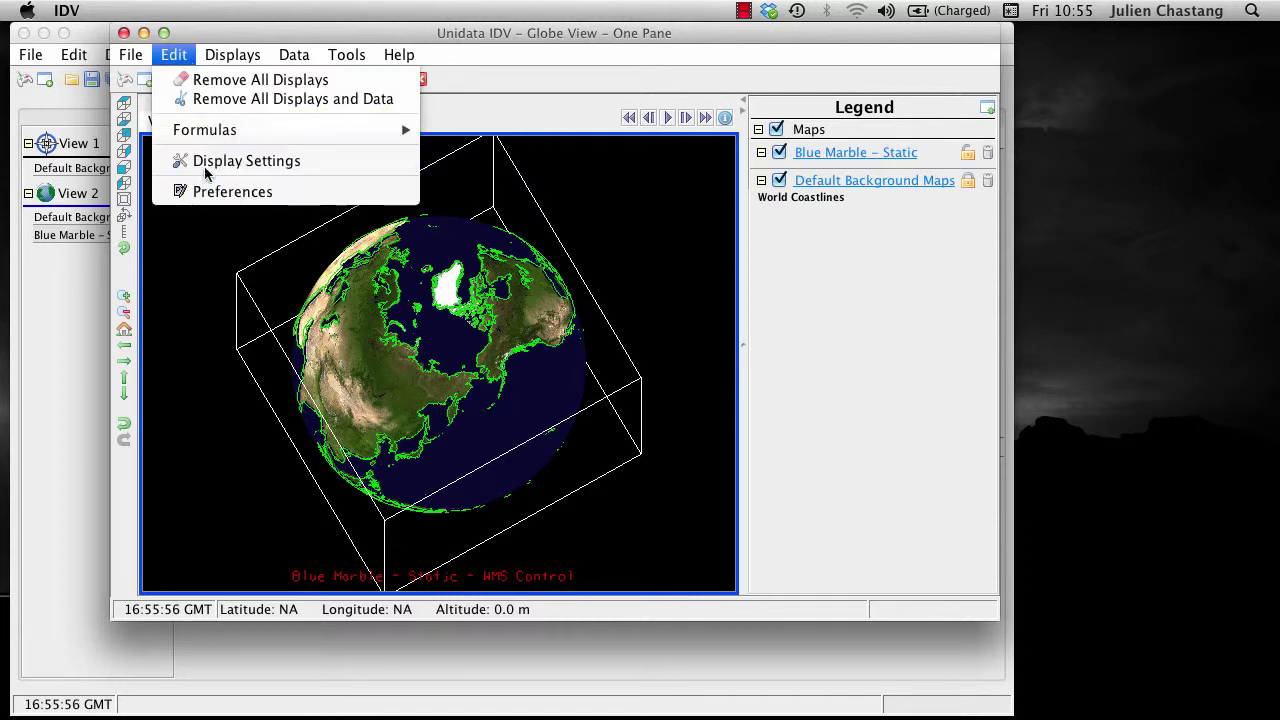
{"action": "left_click", "coordinate": [210, 192]}
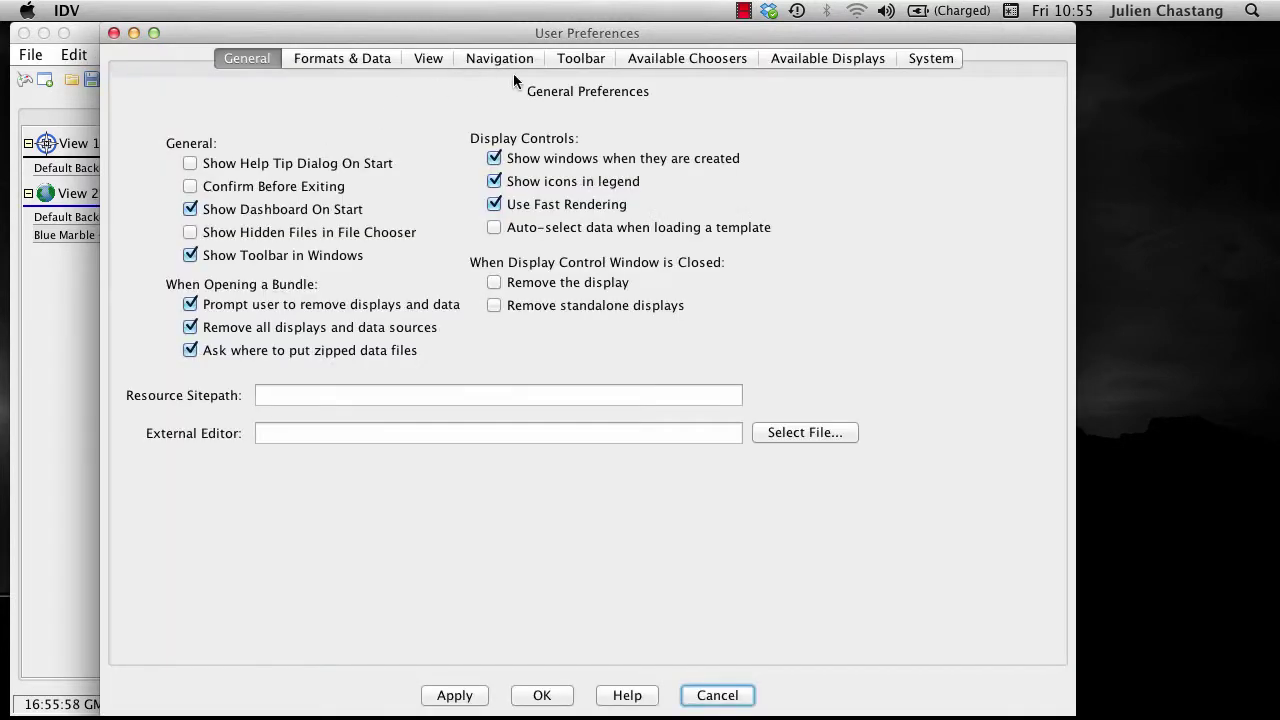
{"action": "left_click", "coordinate": [505, 62]}
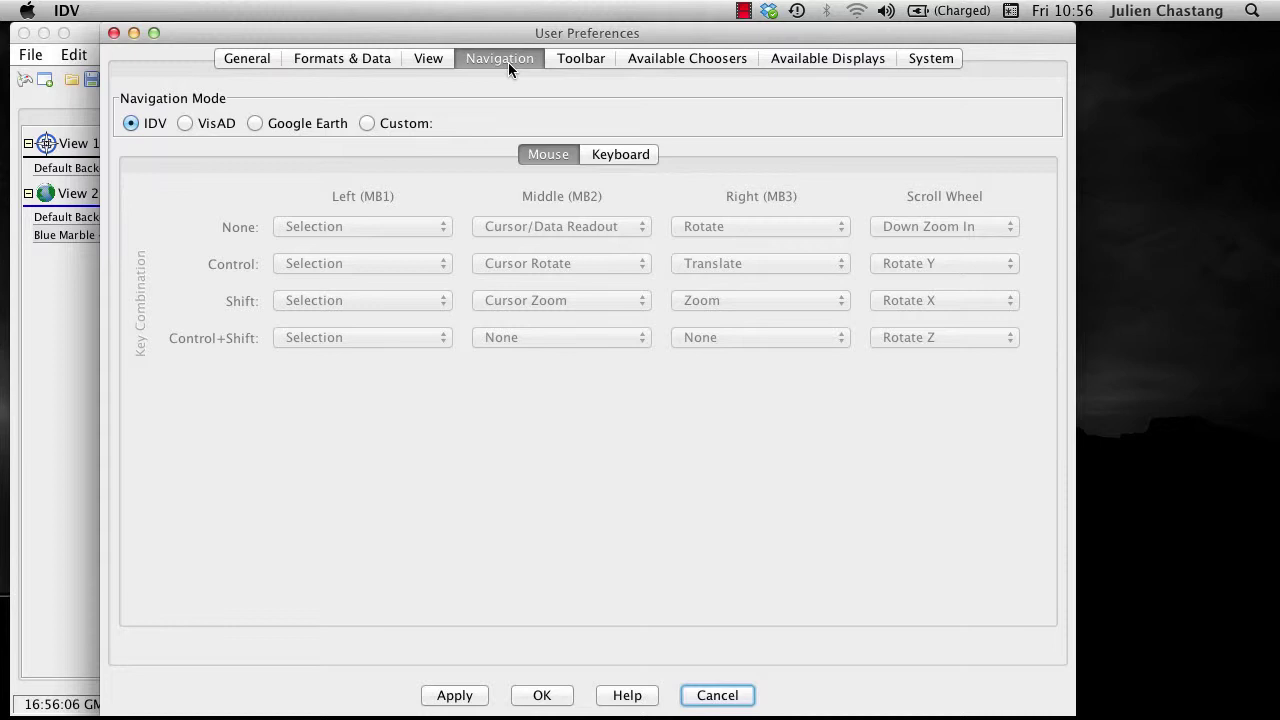
{"action": "left_click", "coordinate": [256, 123]}
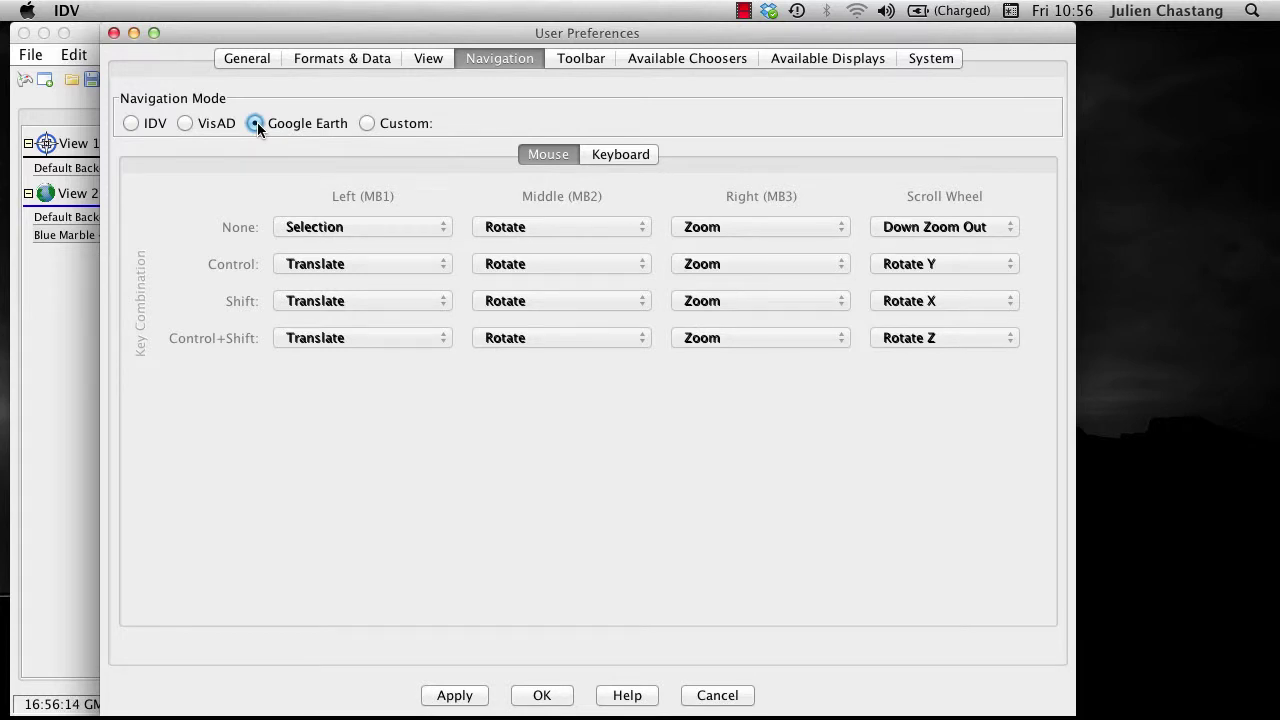
{"action": "left_click", "coordinate": [366, 123]}
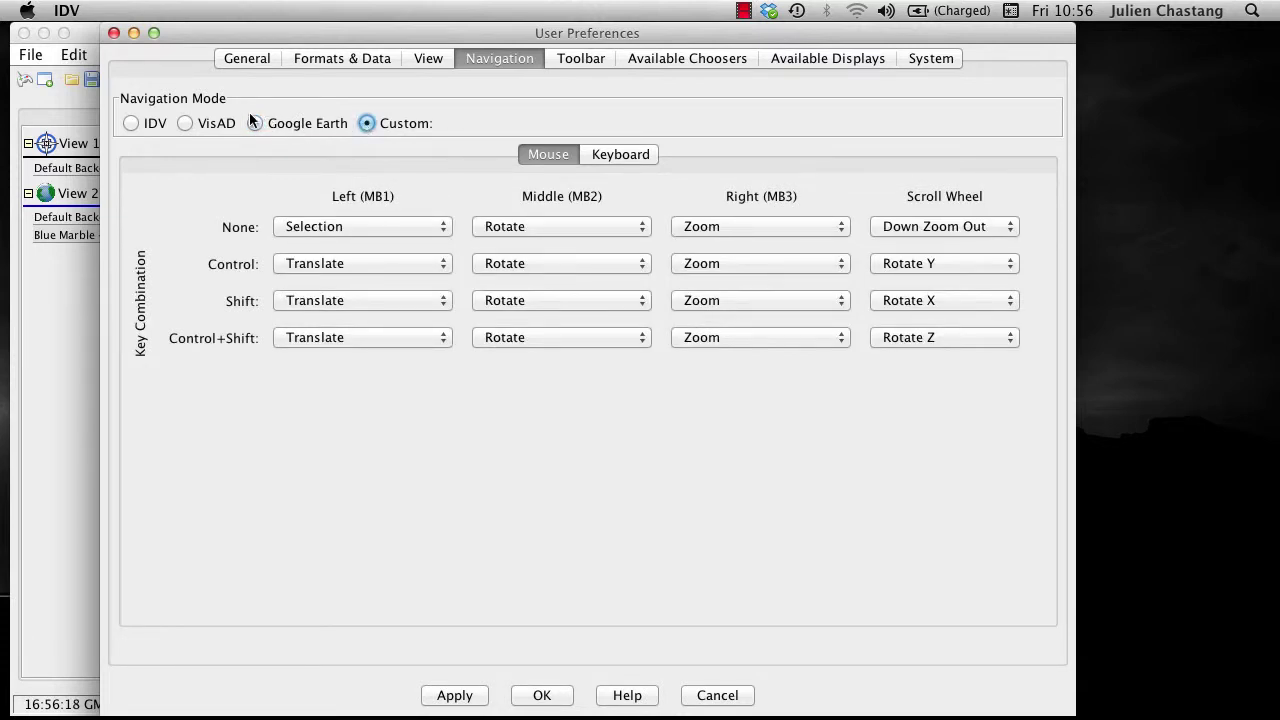
{"action": "left_click", "coordinate": [131, 122]}
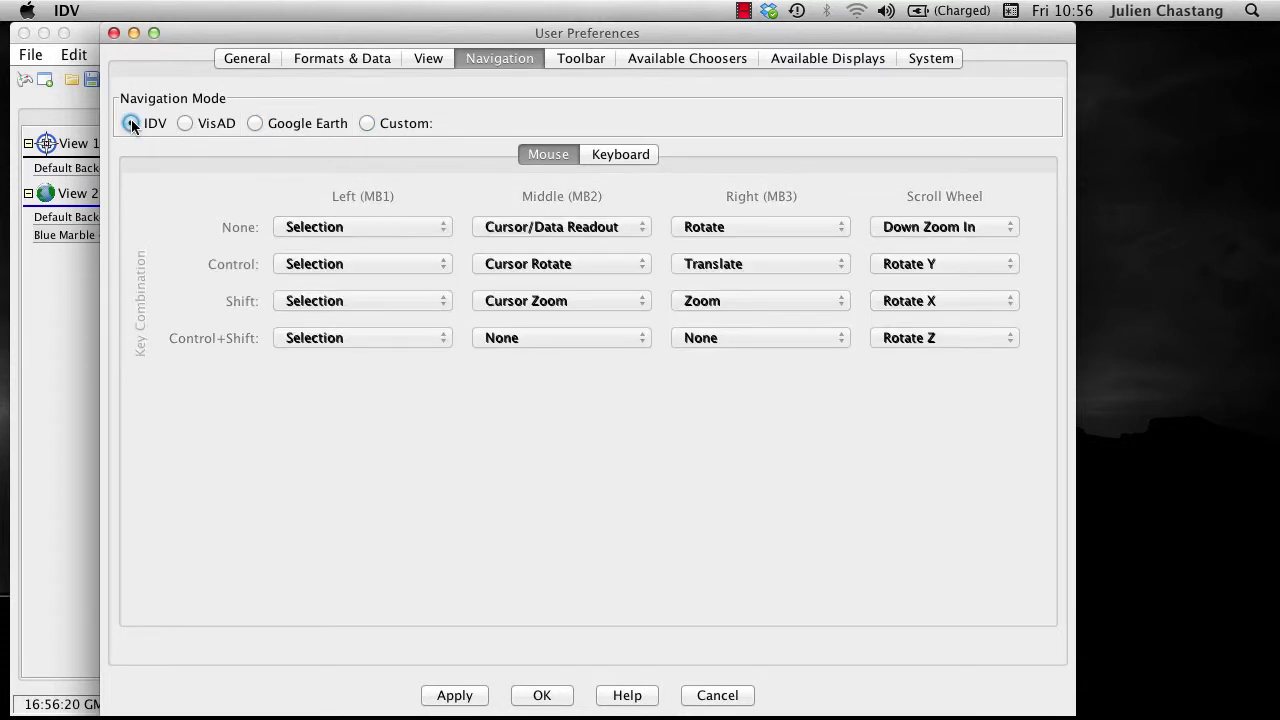